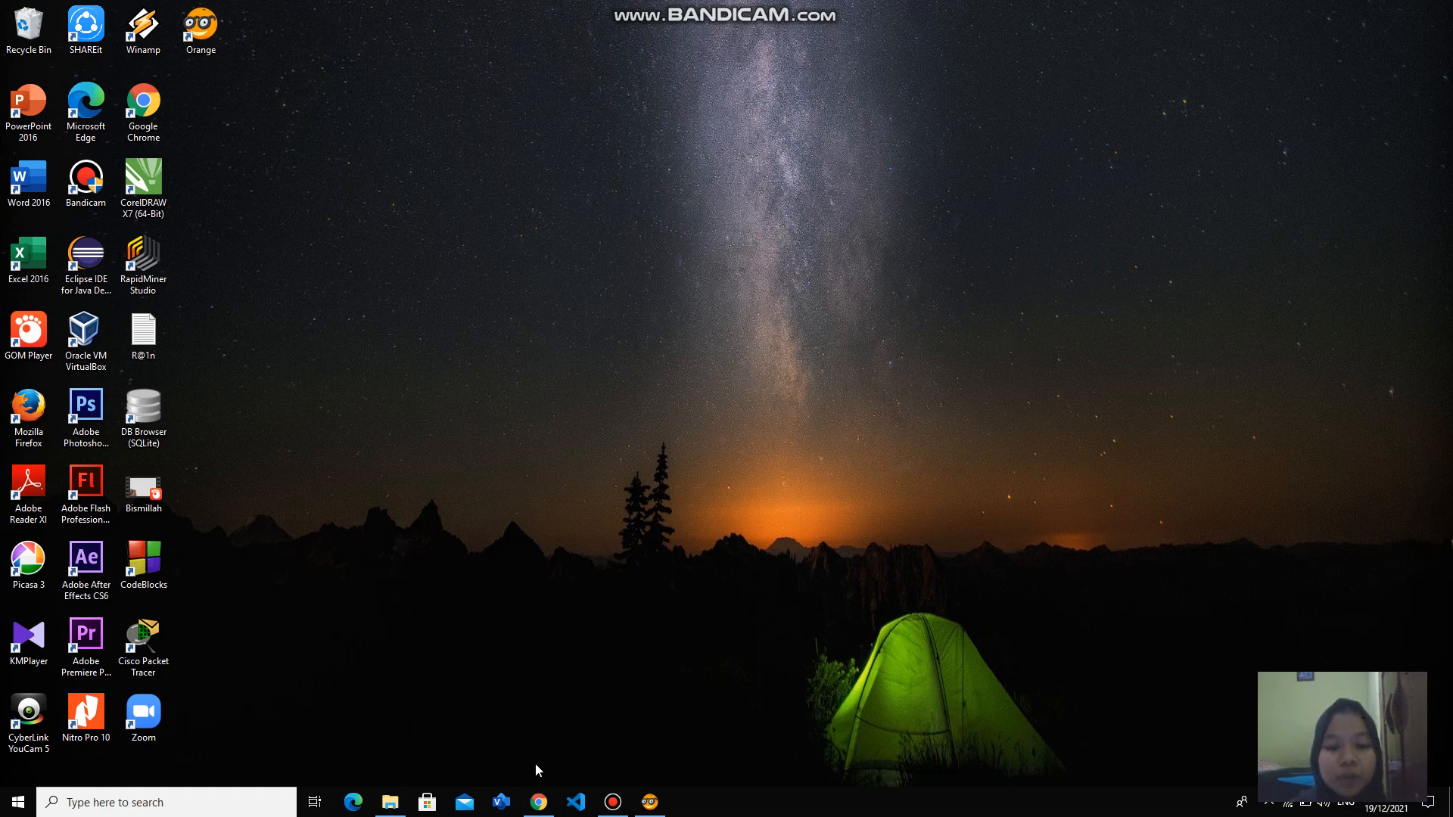
- Switch to Chrome and look through the Kaggle home page newsfeed
click(540, 804)
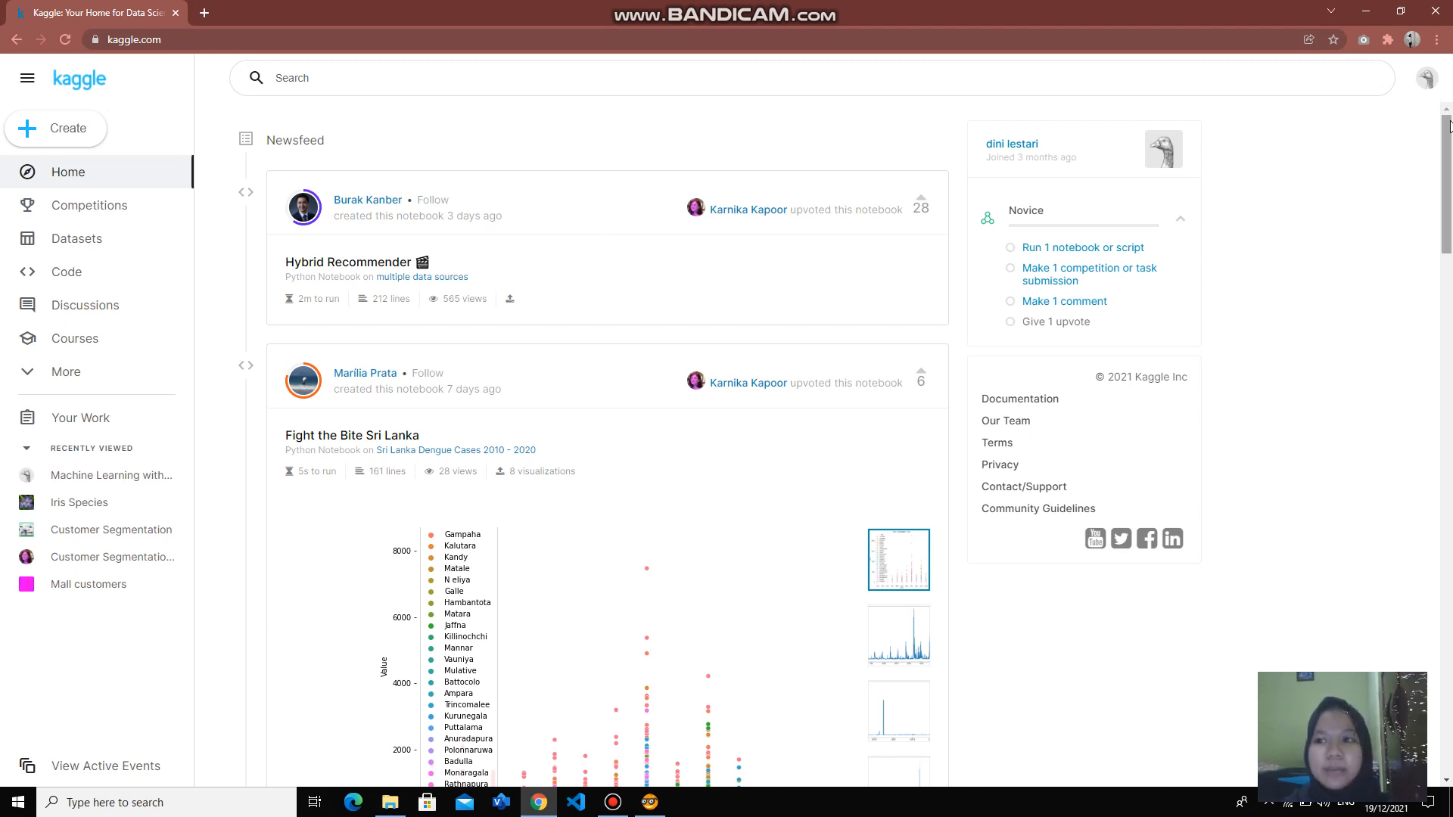
drag(1448, 132, 1448, 246)
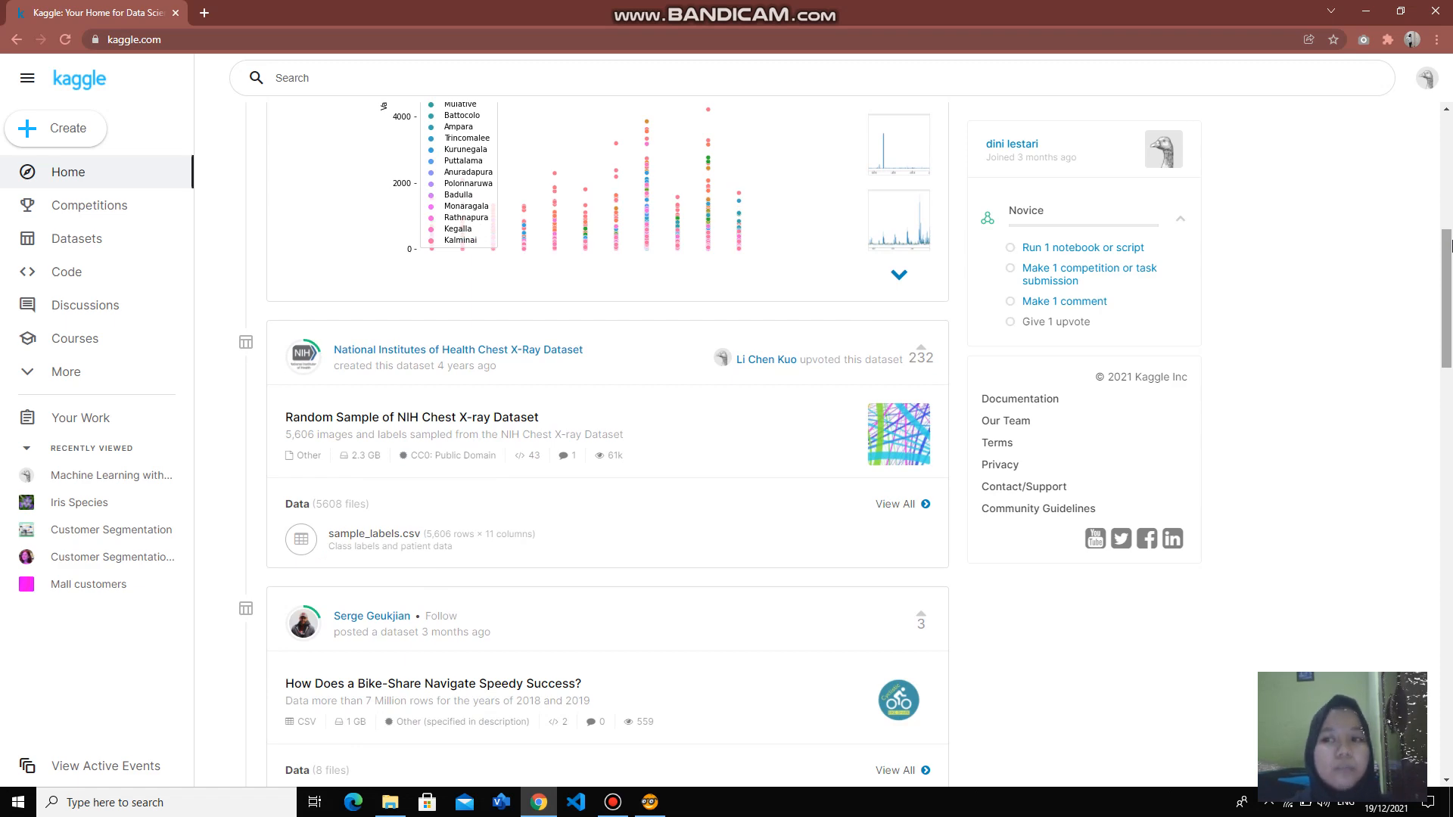
drag(1448, 244, 1448, 121)
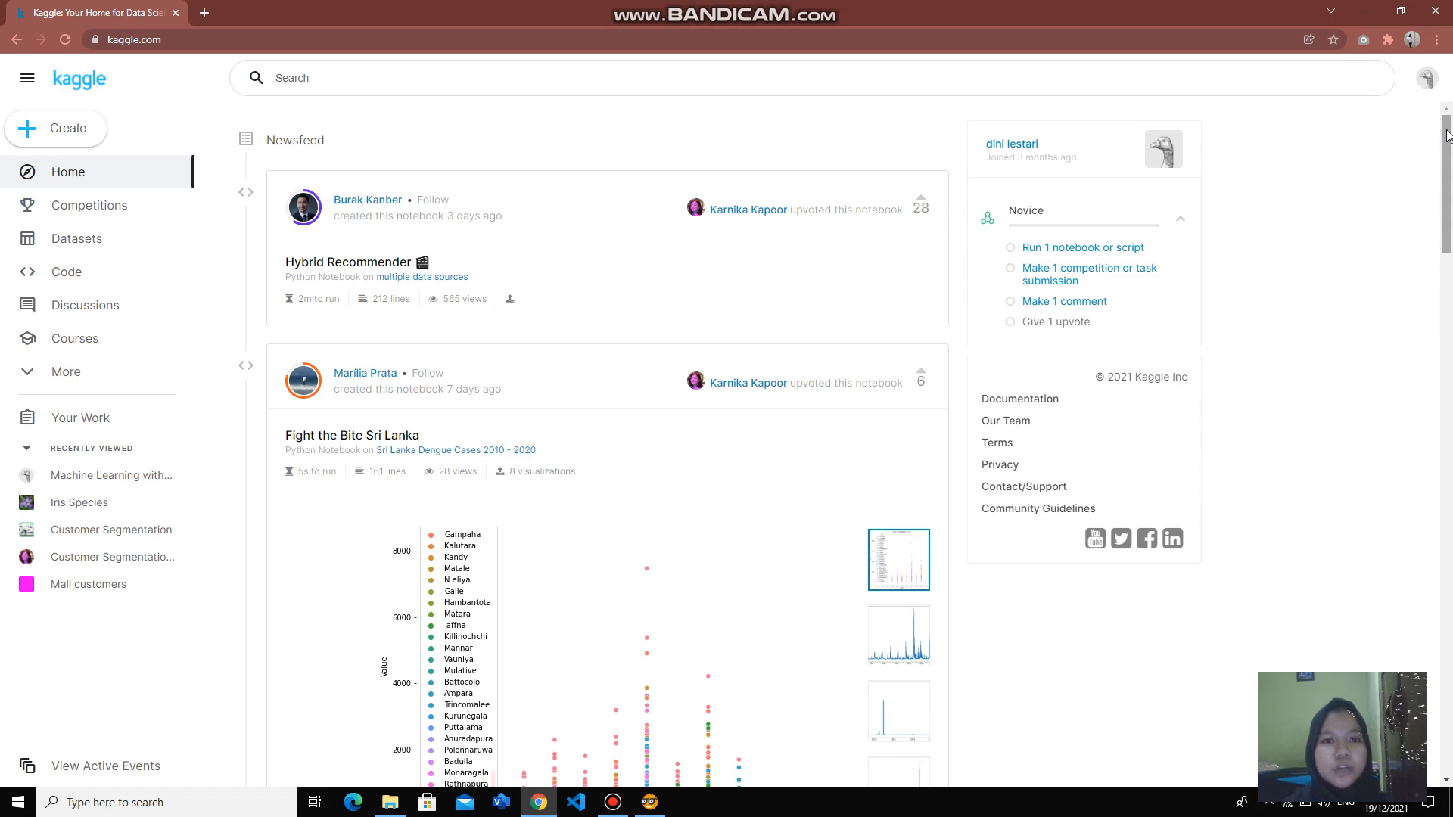
mouse_move(1448, 137)
mouse_down()
mouse_move(1446, 212)
mouse_move(1442, 113)
mouse_up()
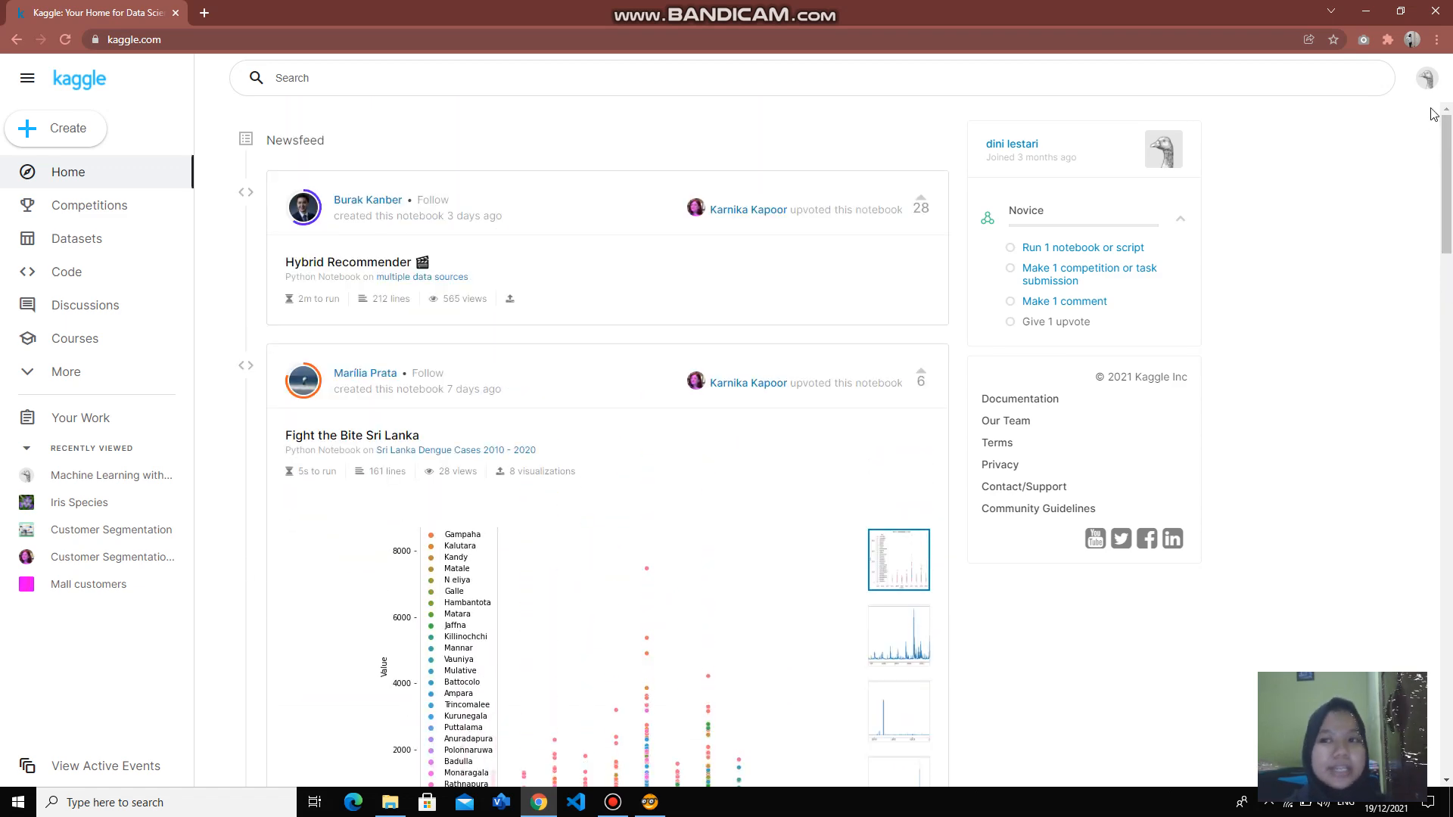
click(1368, 12)
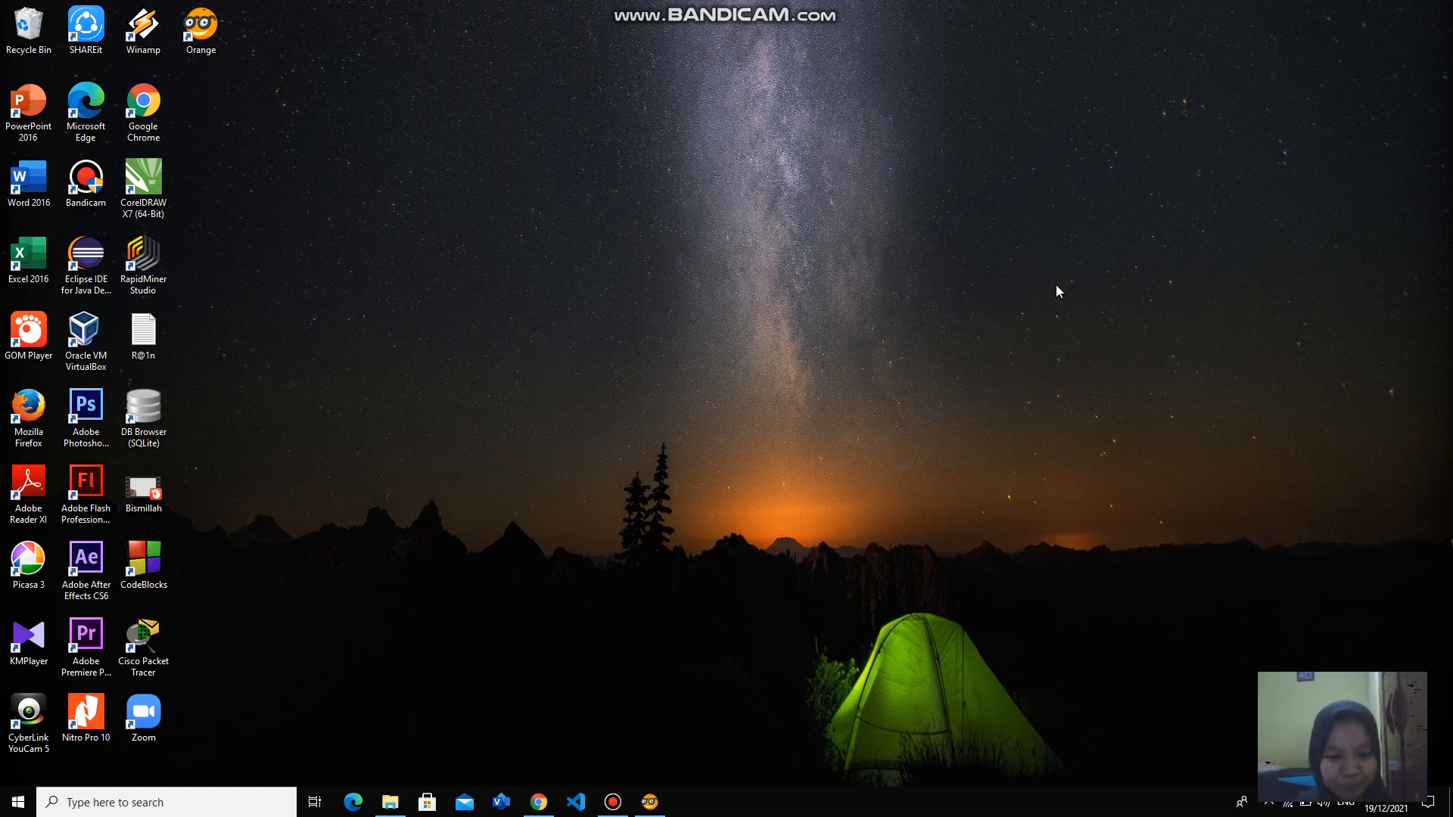
- Switch to Orange and place a File widget on the empty workflow canvas
click(649, 805)
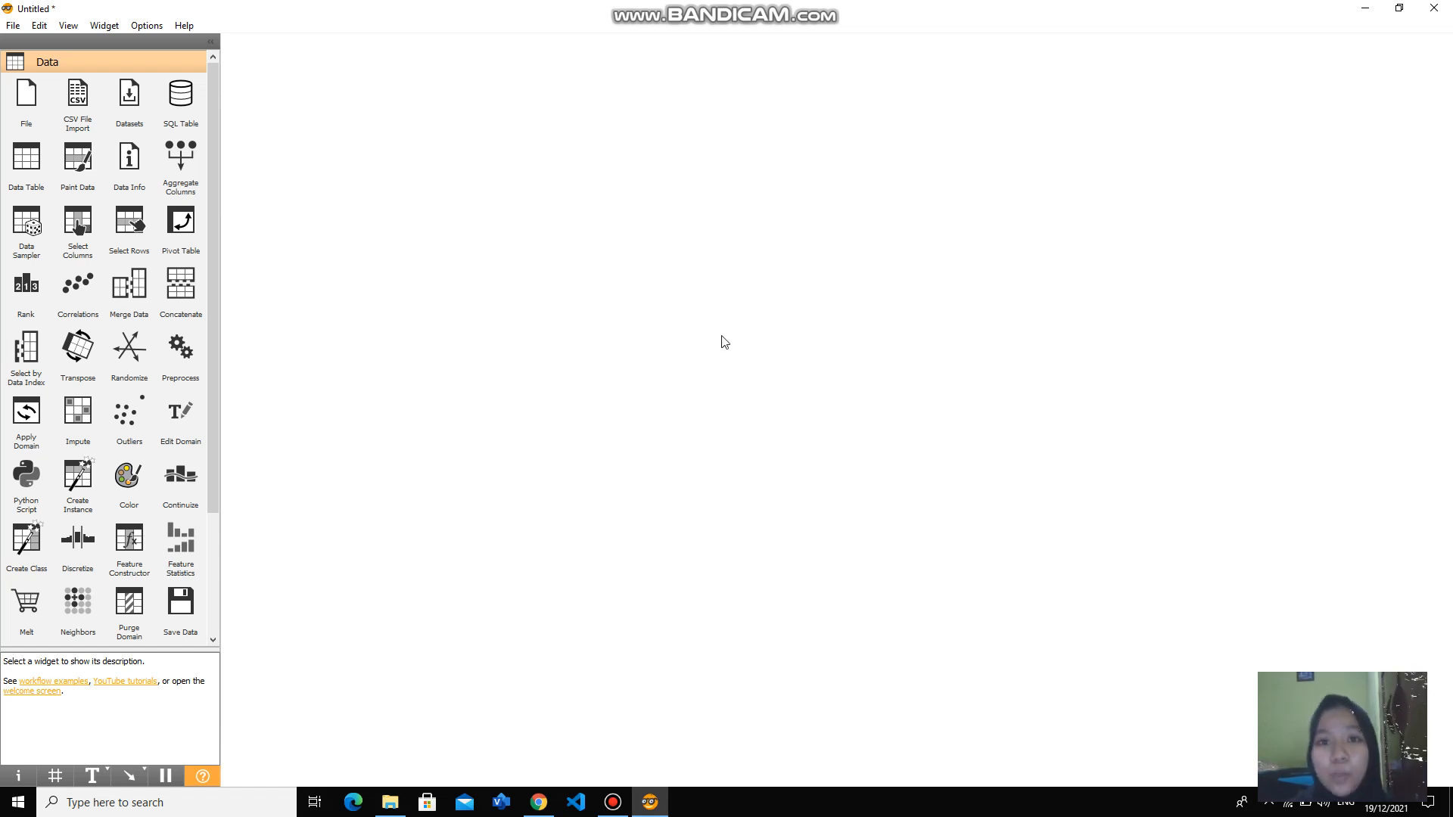
click(31, 102)
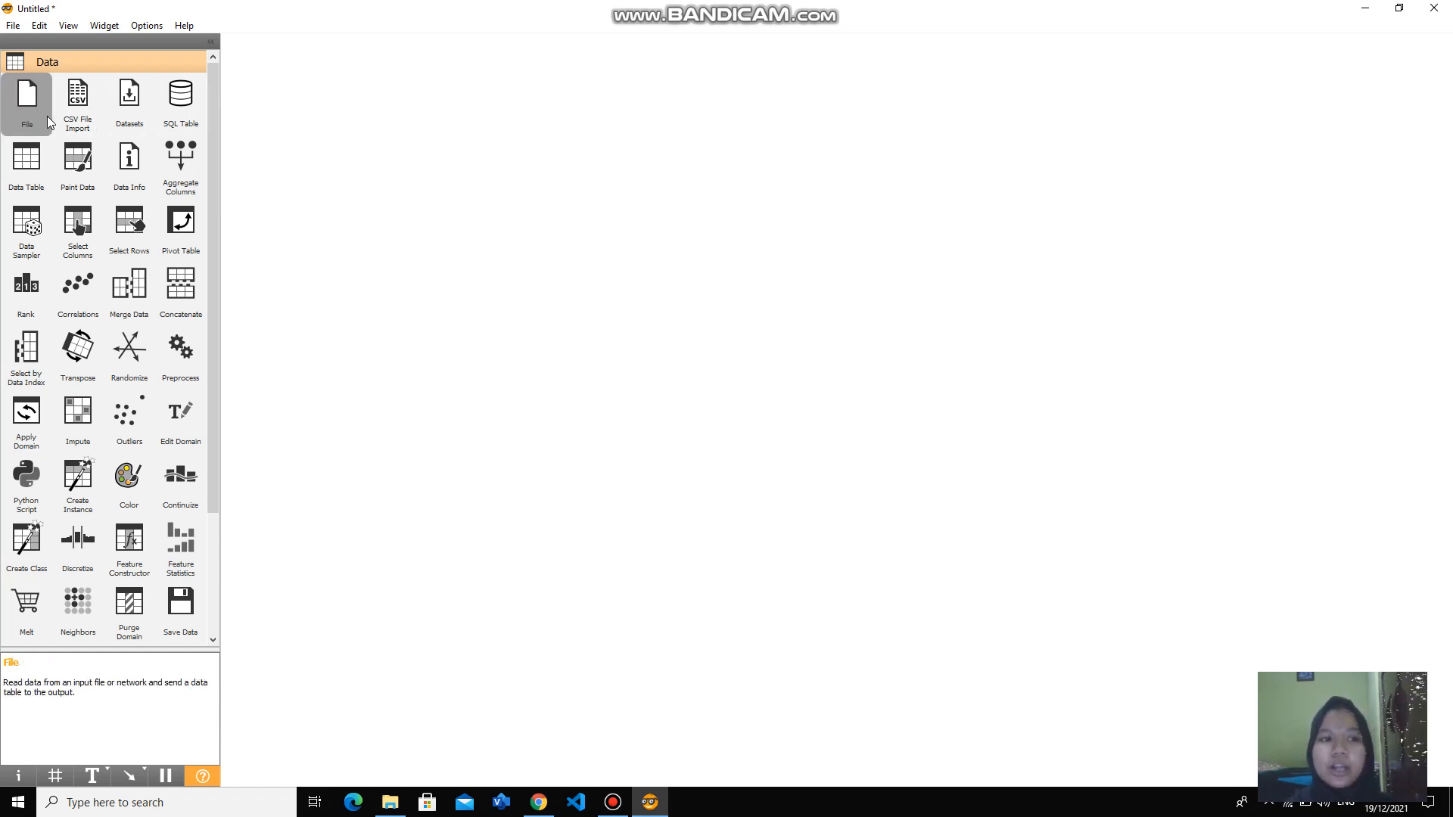
drag(30, 102, 313, 169)
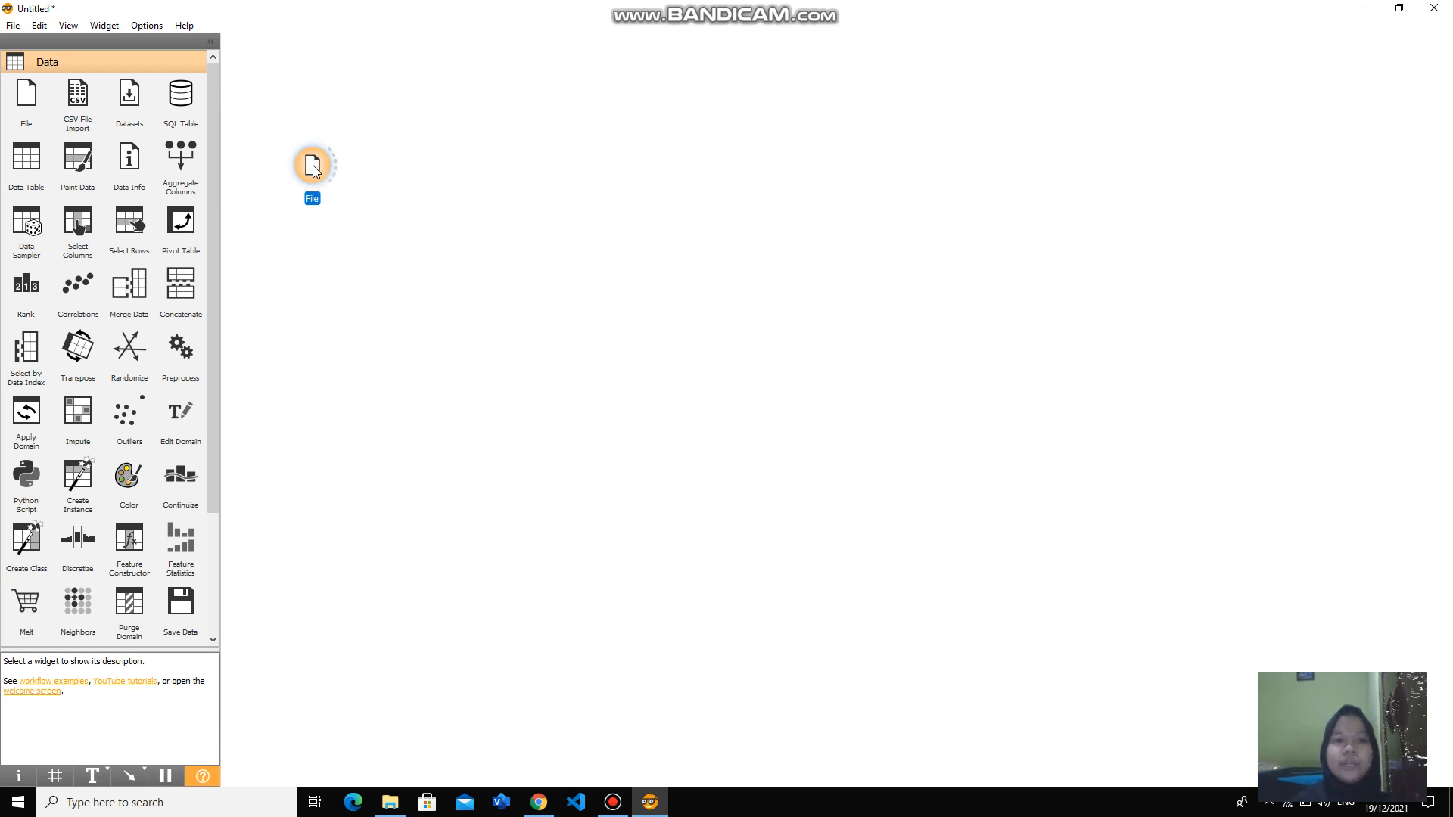
- Open the File widget, dismiss its CSV import notice and review the source file choices, keeping zoo.tab
double_click(311, 165)
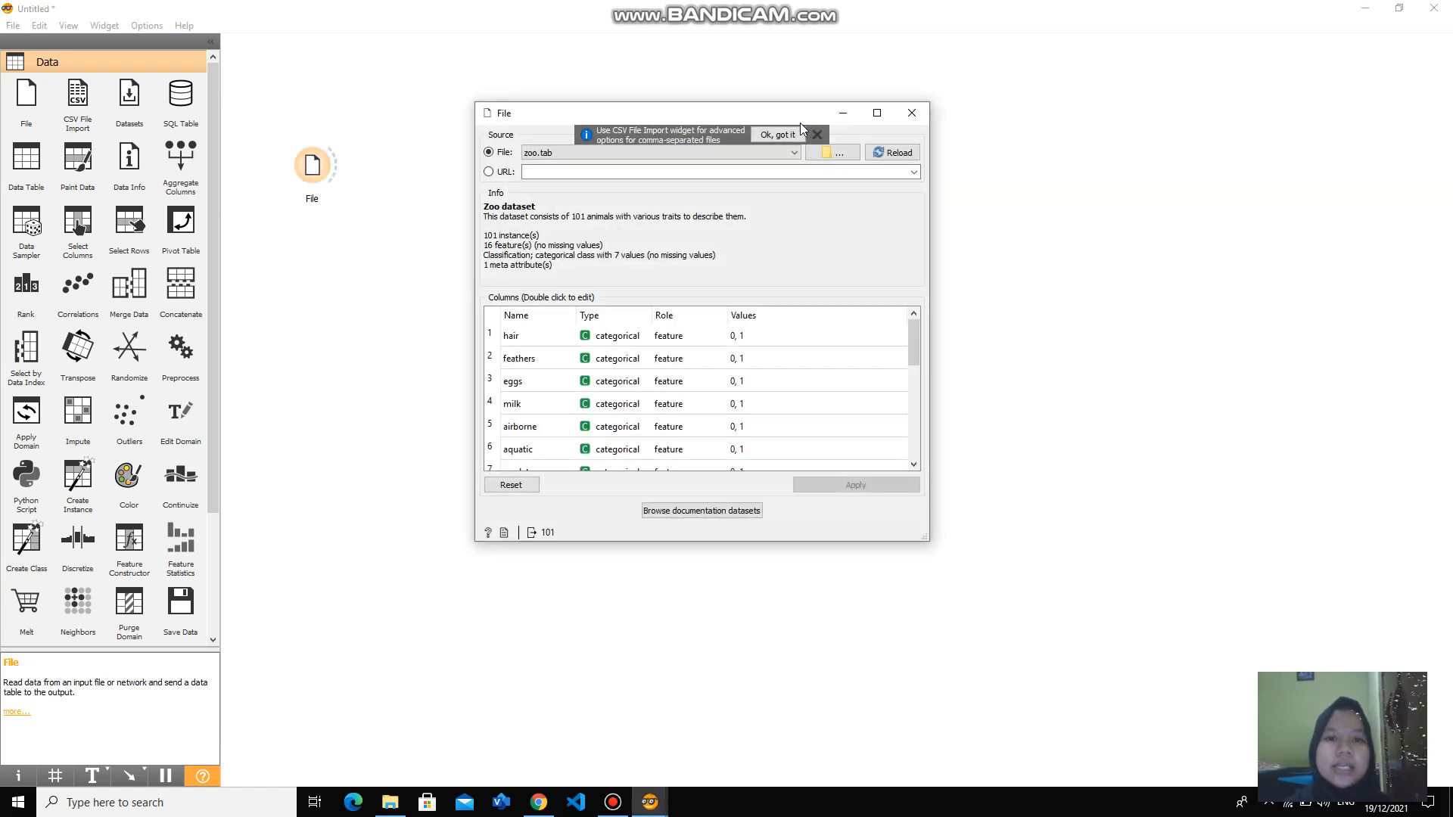
click(819, 135)
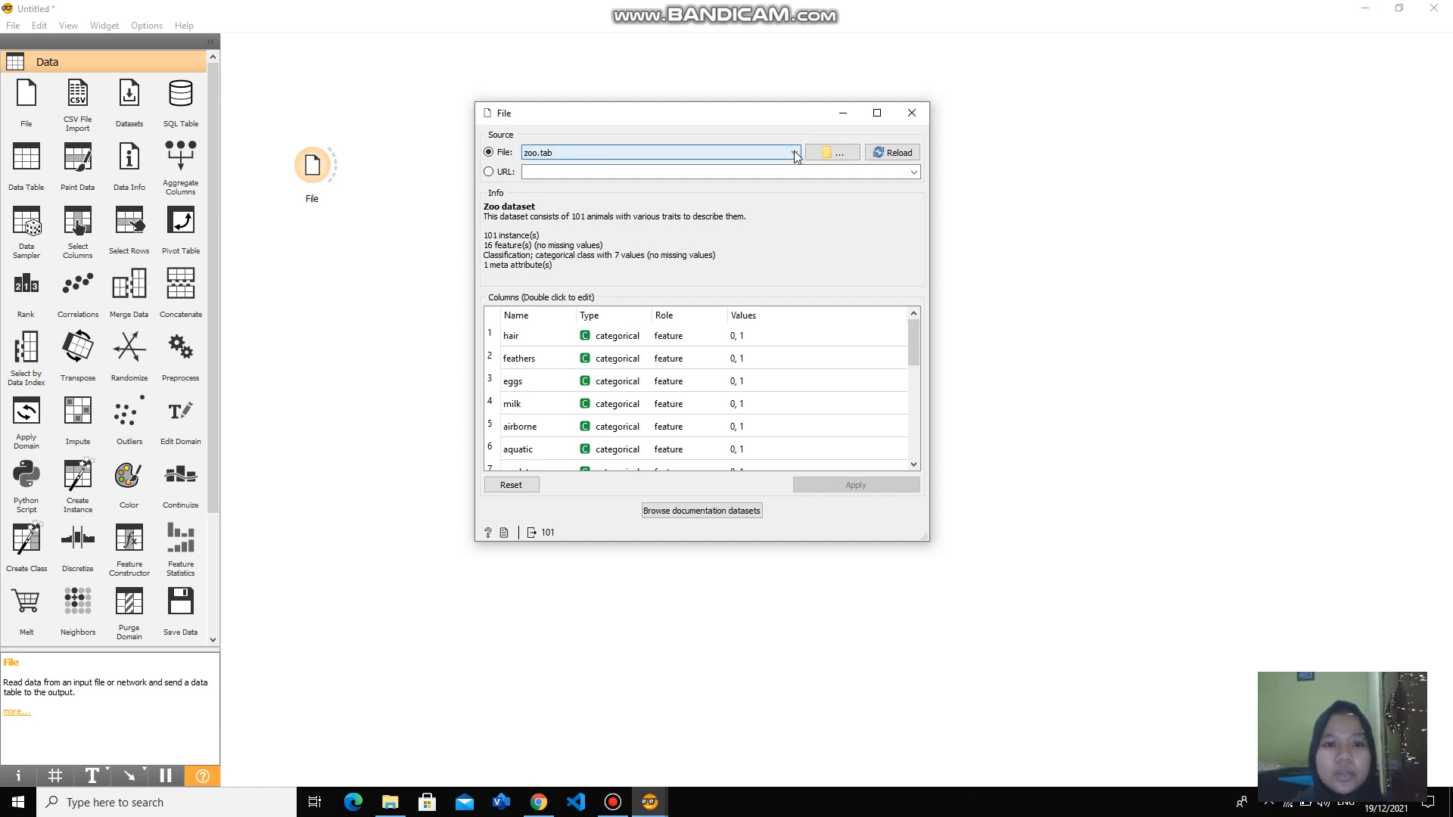
click(795, 153)
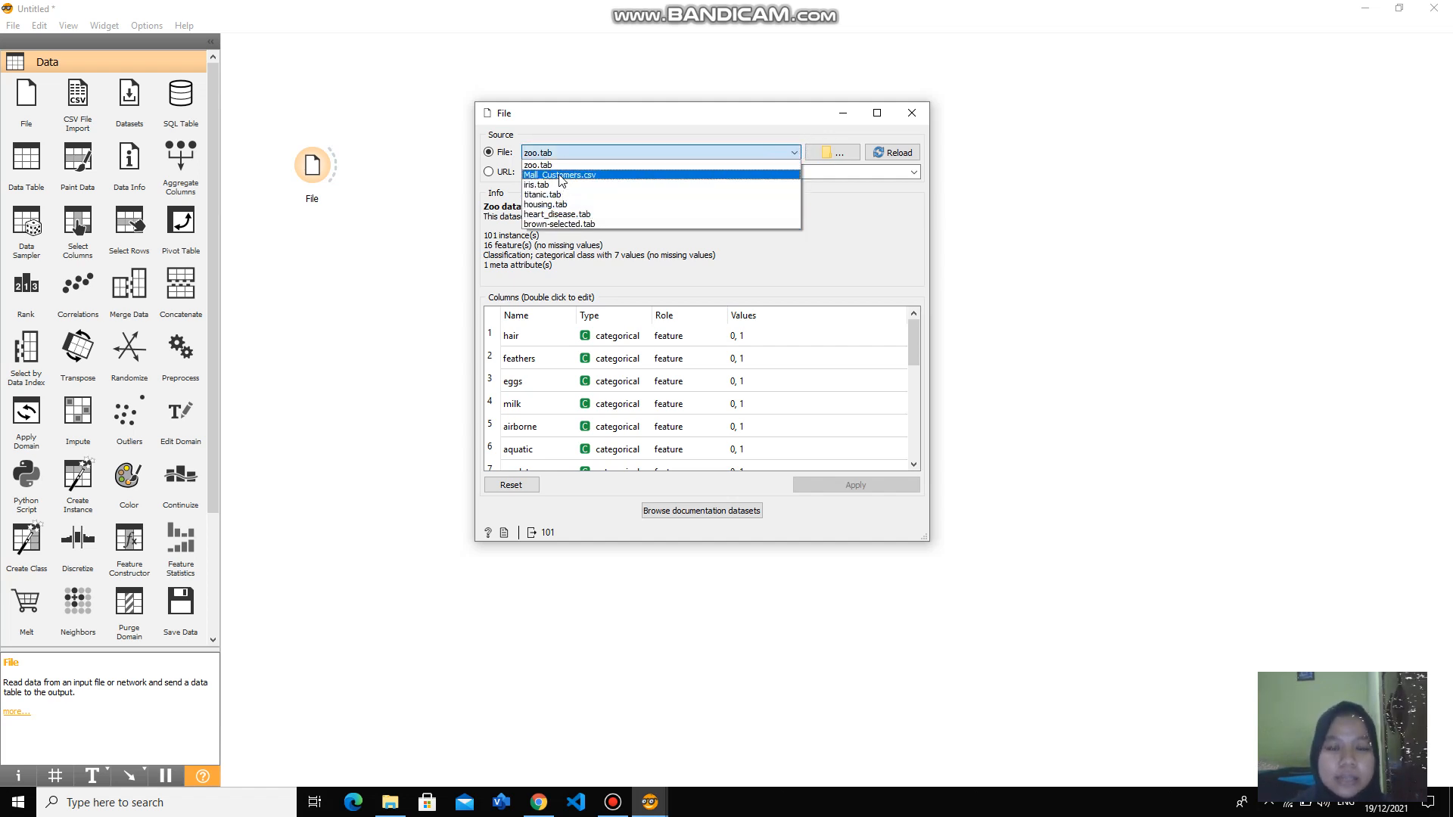
click(867, 234)
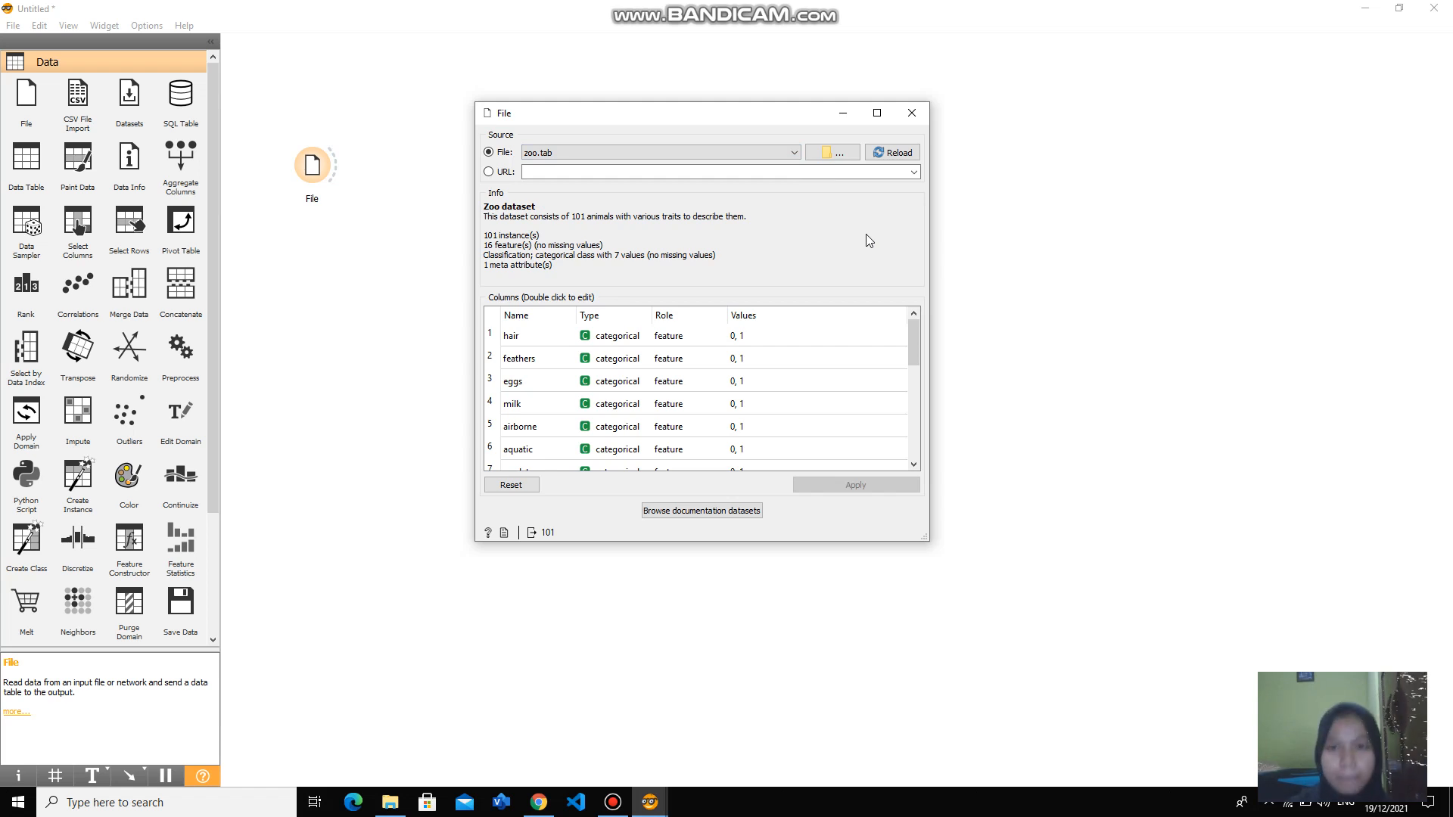
click(912, 113)
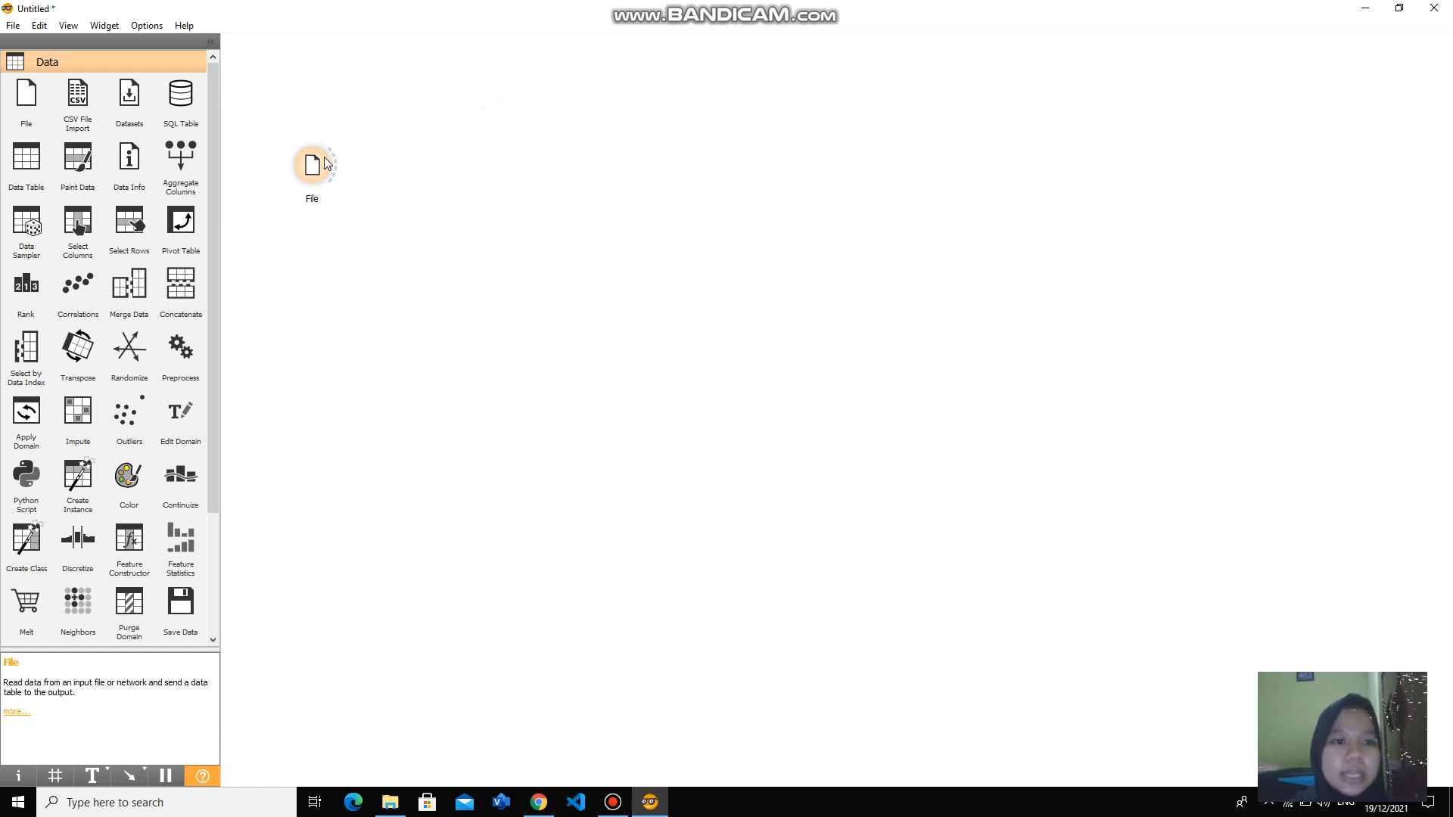
- Add a Data Table widget linked to the File widget's output
drag(334, 163, 391, 80)
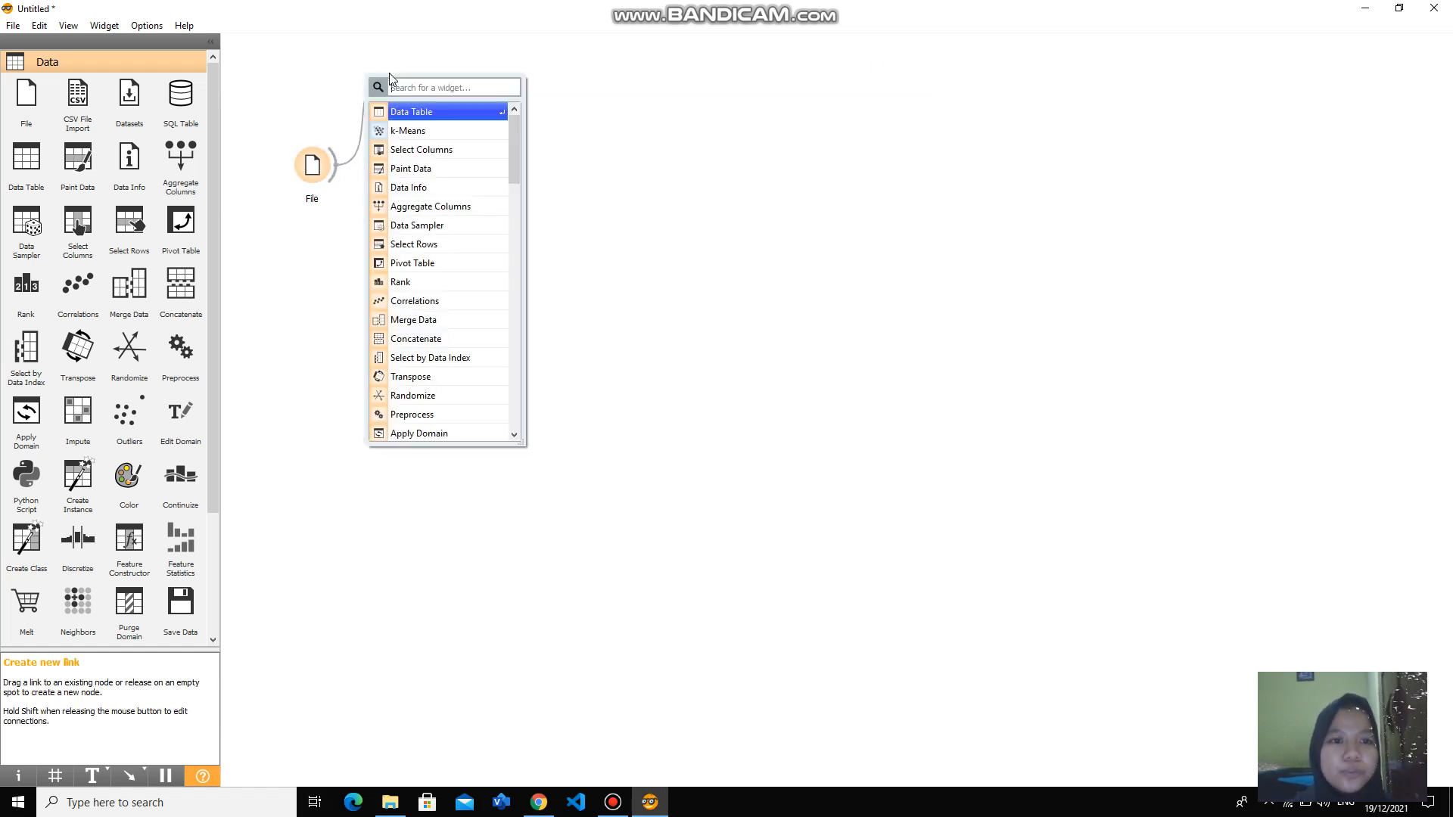
click(413, 113)
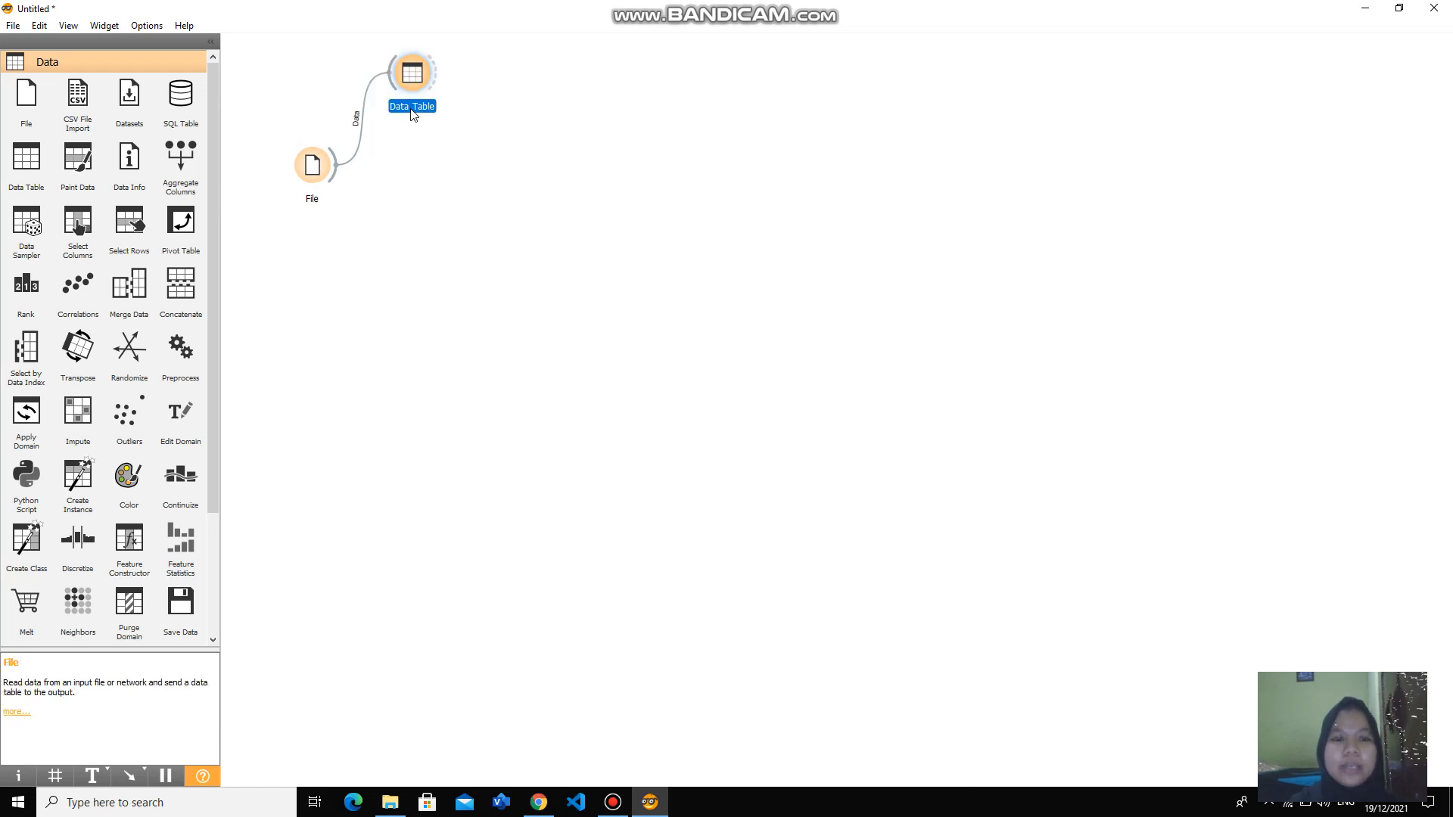
click(492, 189)
- Examine the zoo dataset's rows and columns in the Data Table linked to the File widget
click(408, 89)
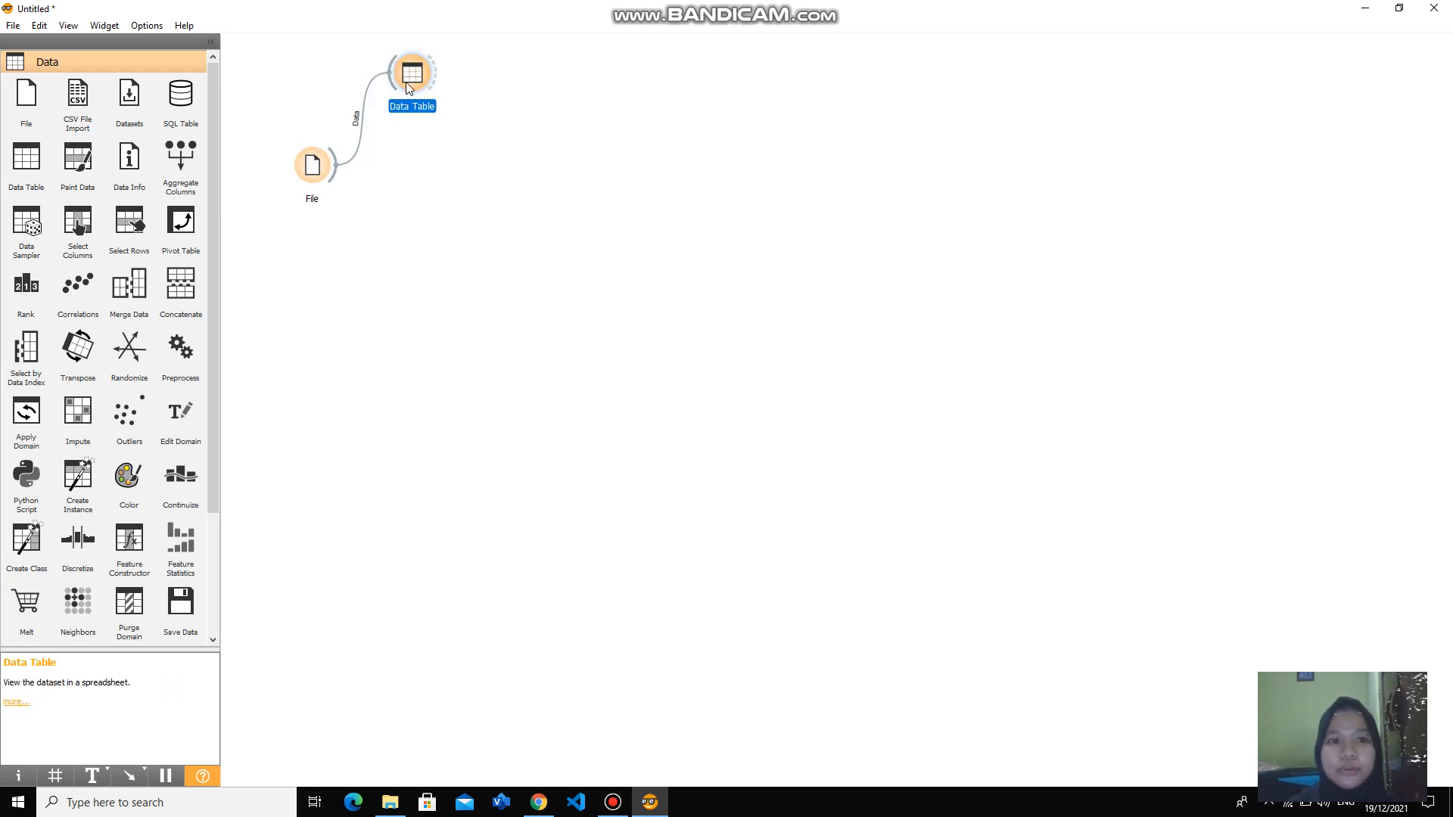
double_click(408, 89)
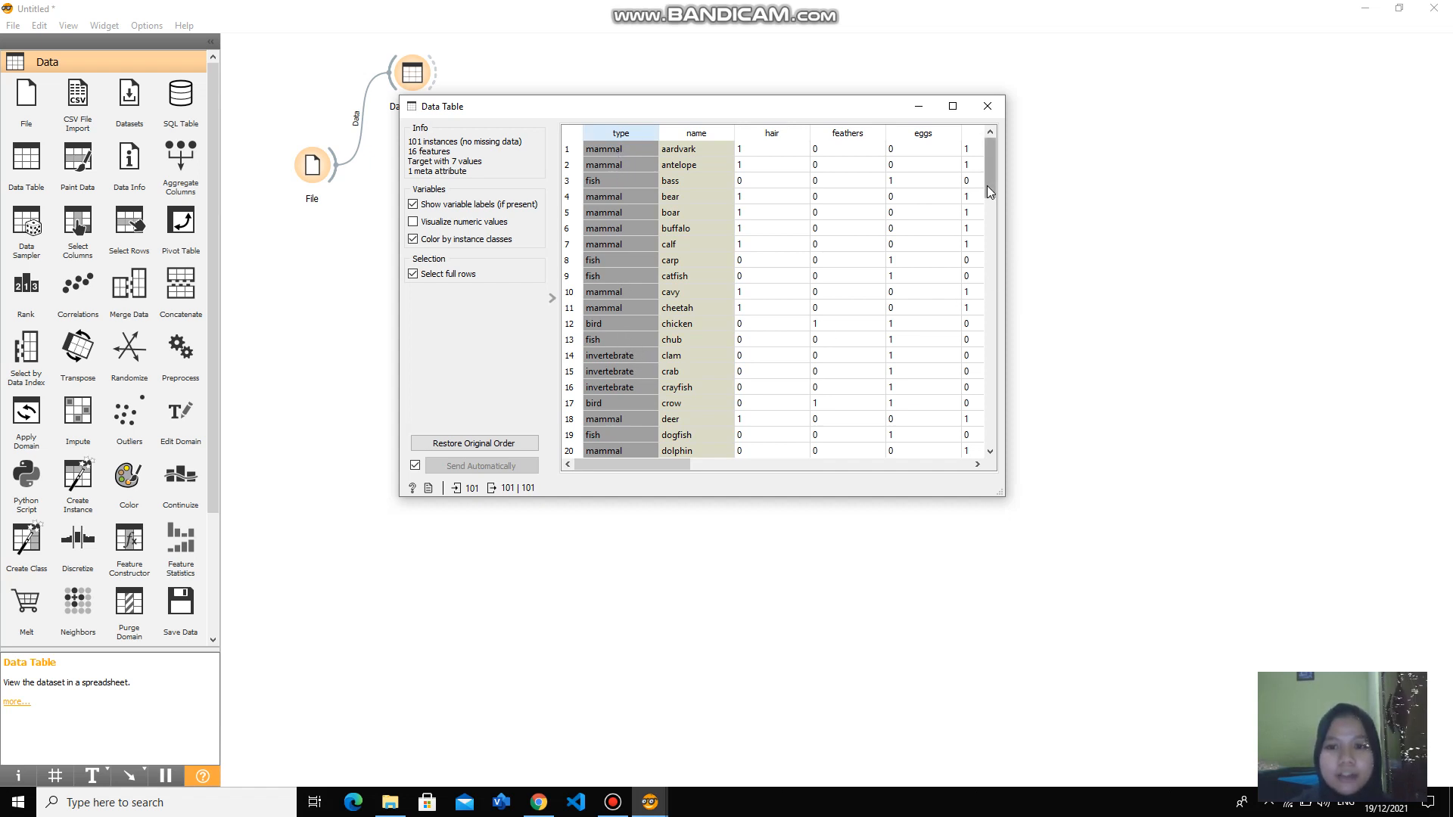
mouse_move(987, 185)
mouse_down()
mouse_move(992, 225)
mouse_move(989, 170)
mouse_move(1012, 447)
mouse_move(1005, 167)
mouse_up()
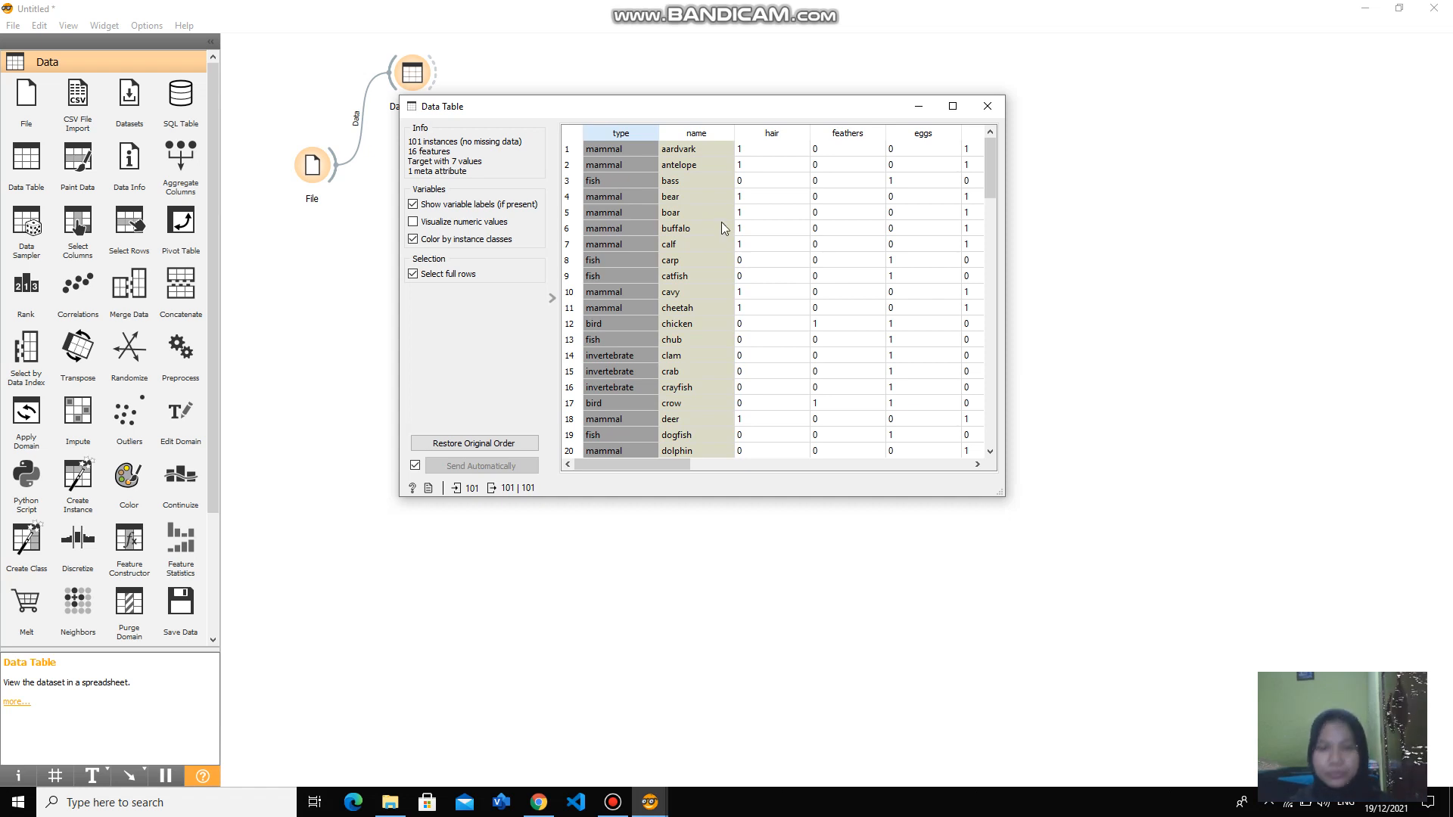
click(985, 108)
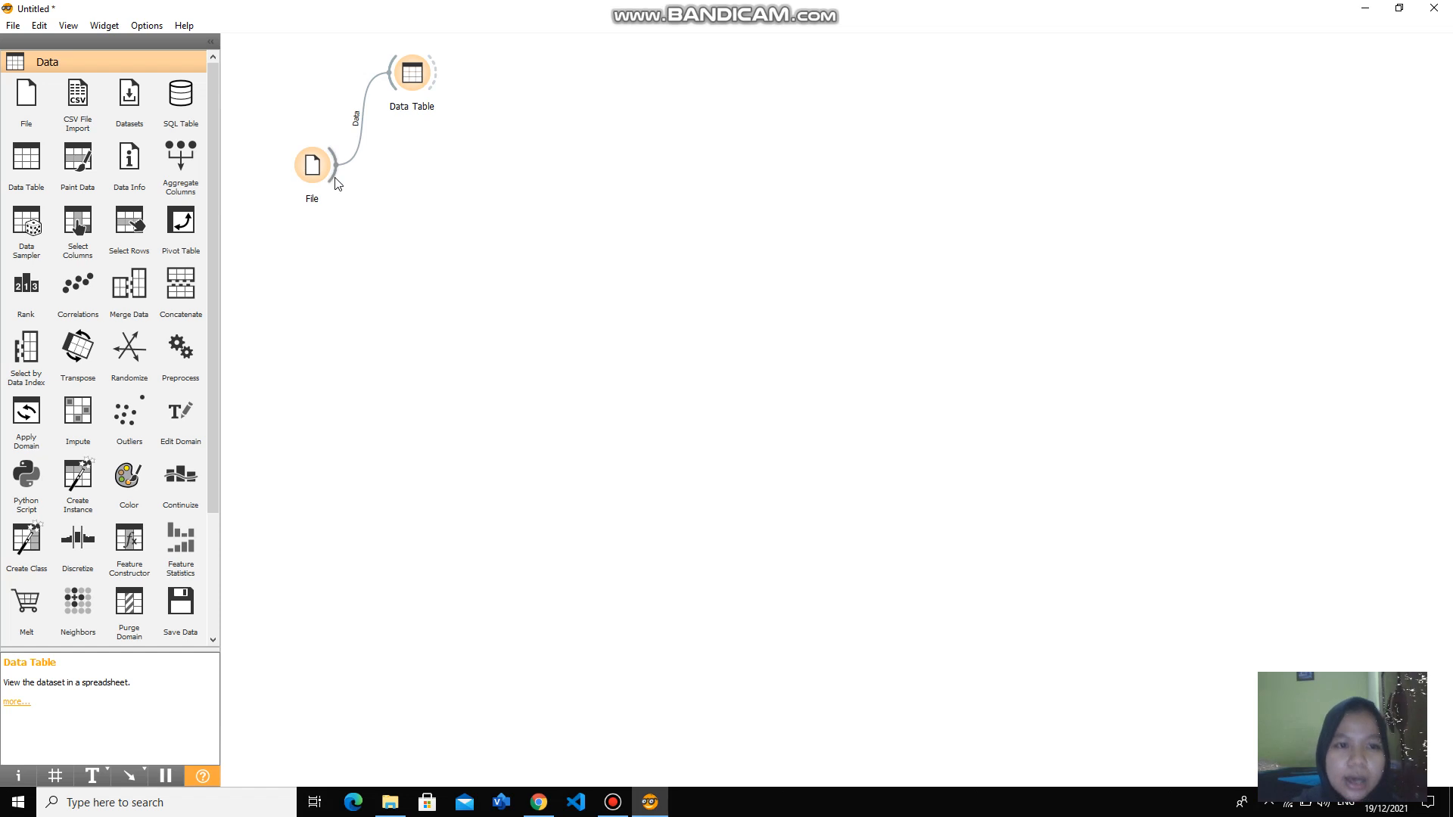
- Add a k-Means widget below the Data Table, linked to the File widget's output
drag(337, 183, 425, 307)
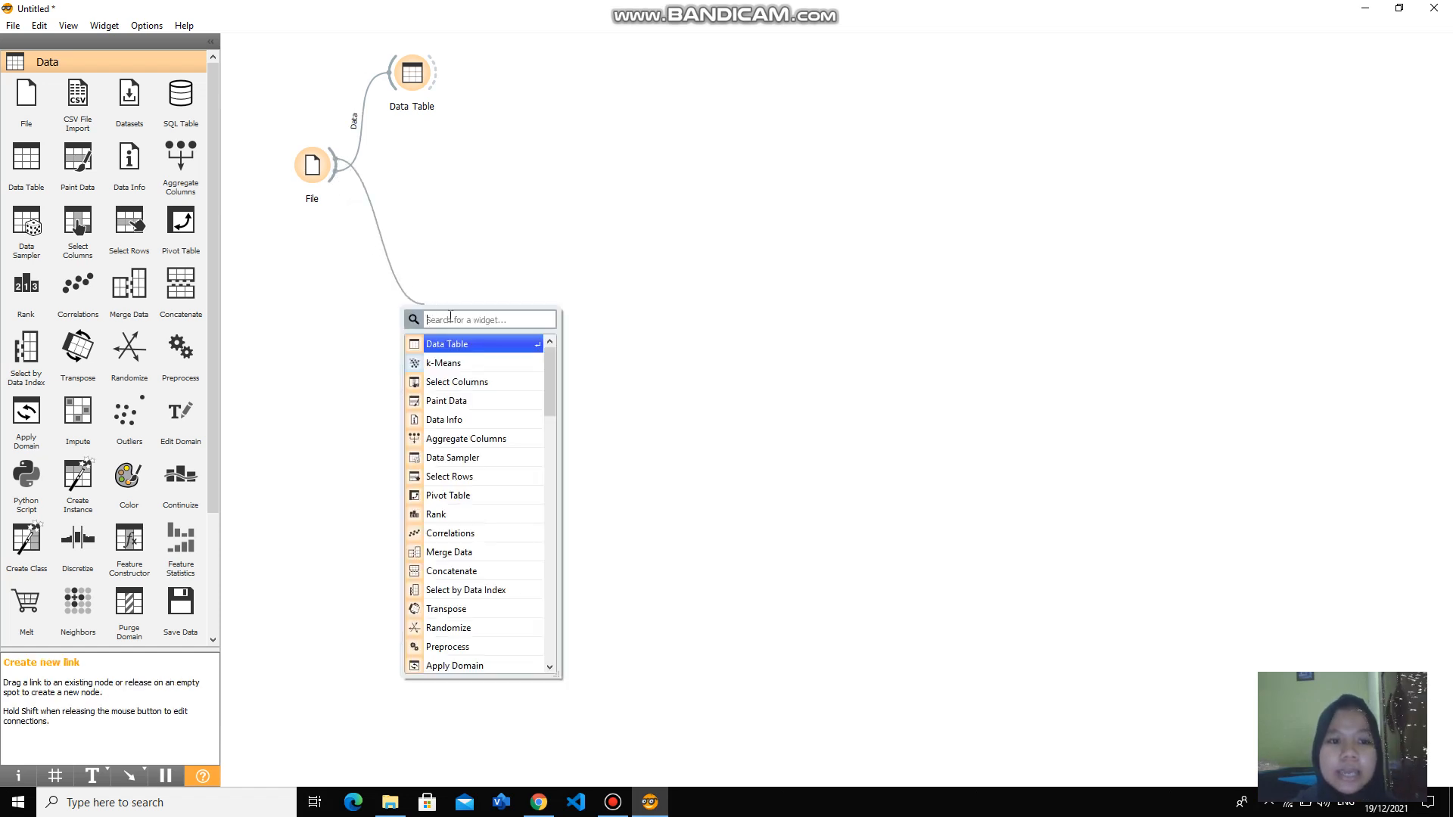
text(k)
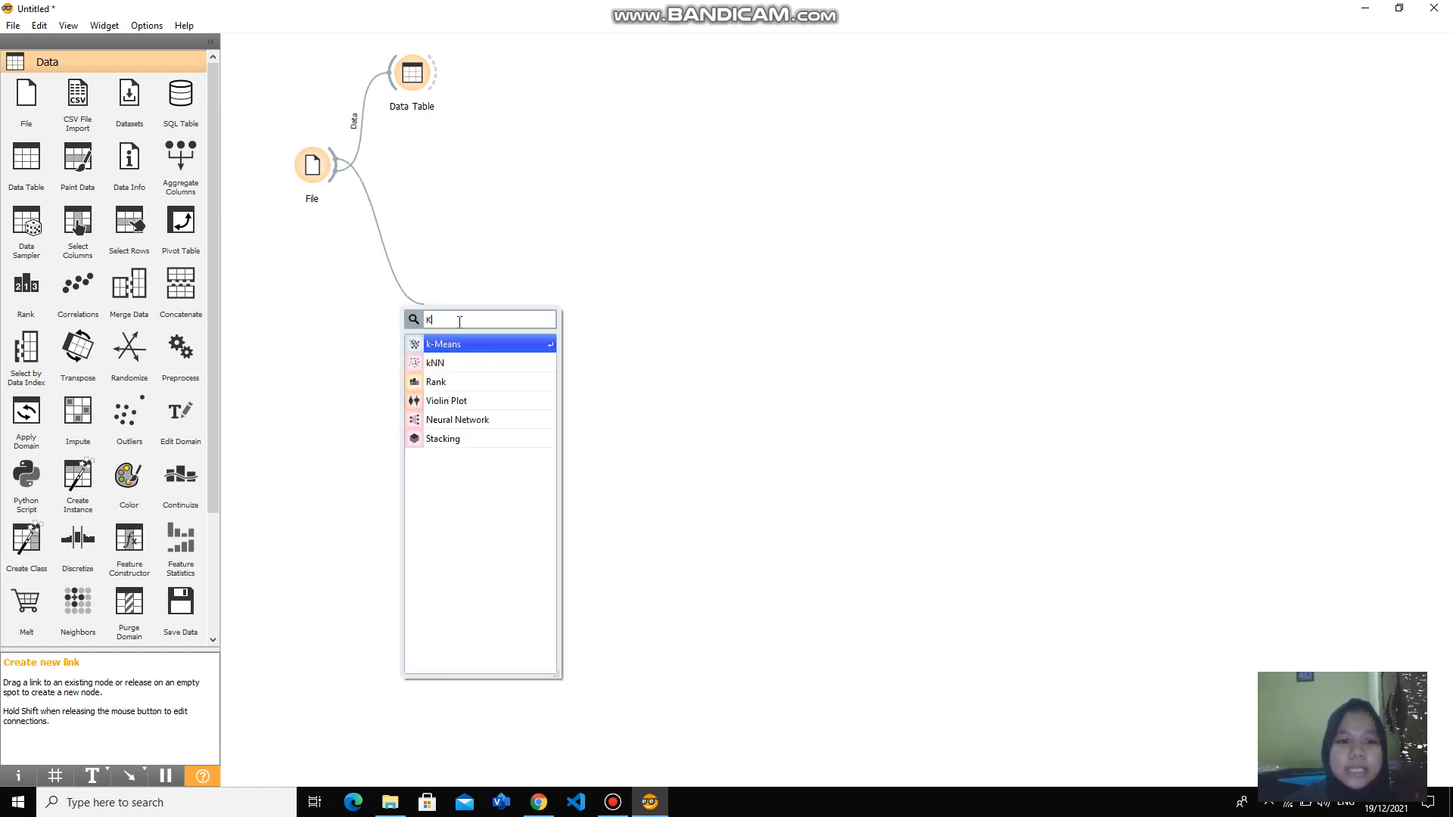
click(461, 343)
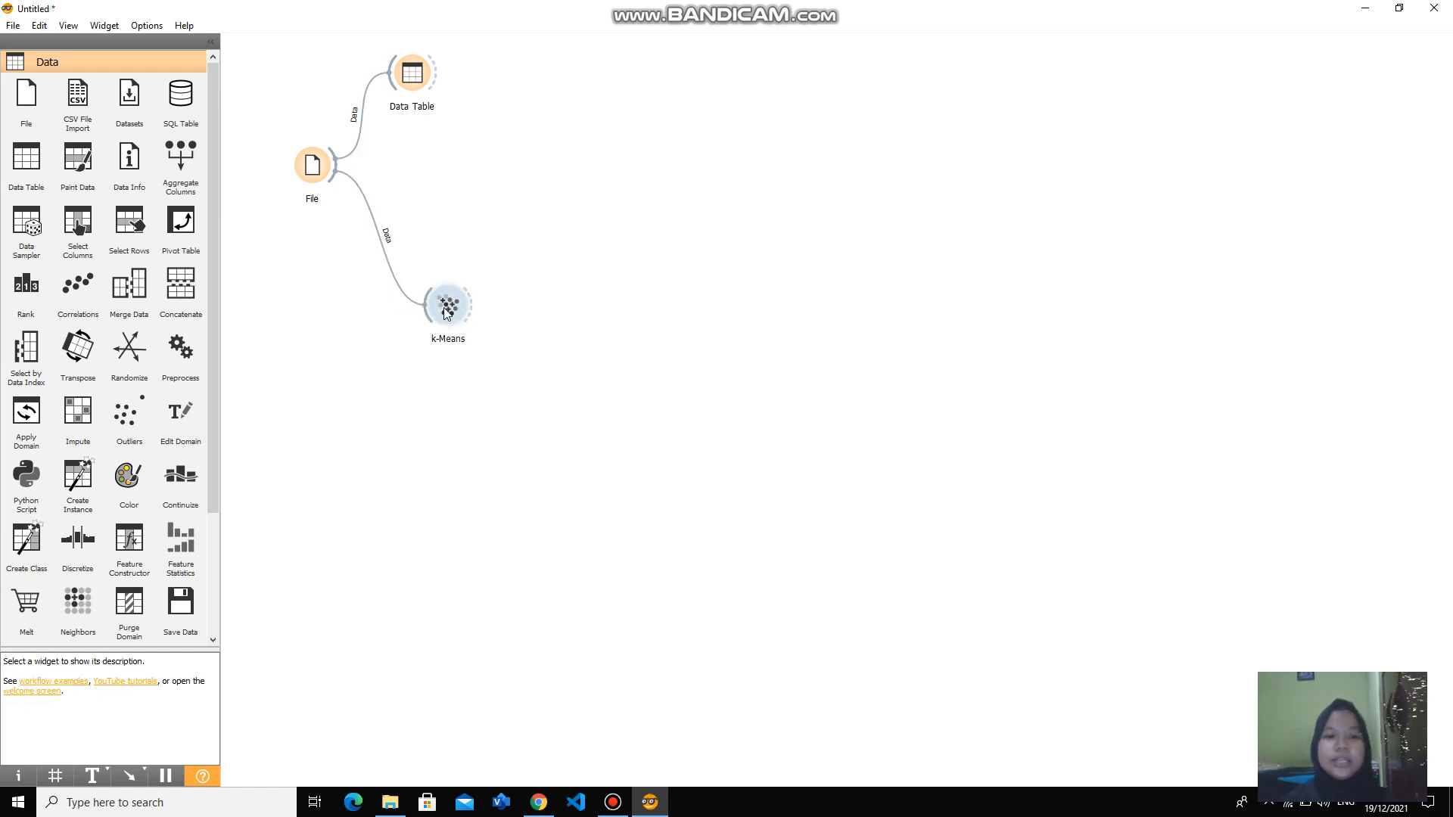
- Set the k-Means widget's fixed number of clusters to 3
double_click(446, 312)
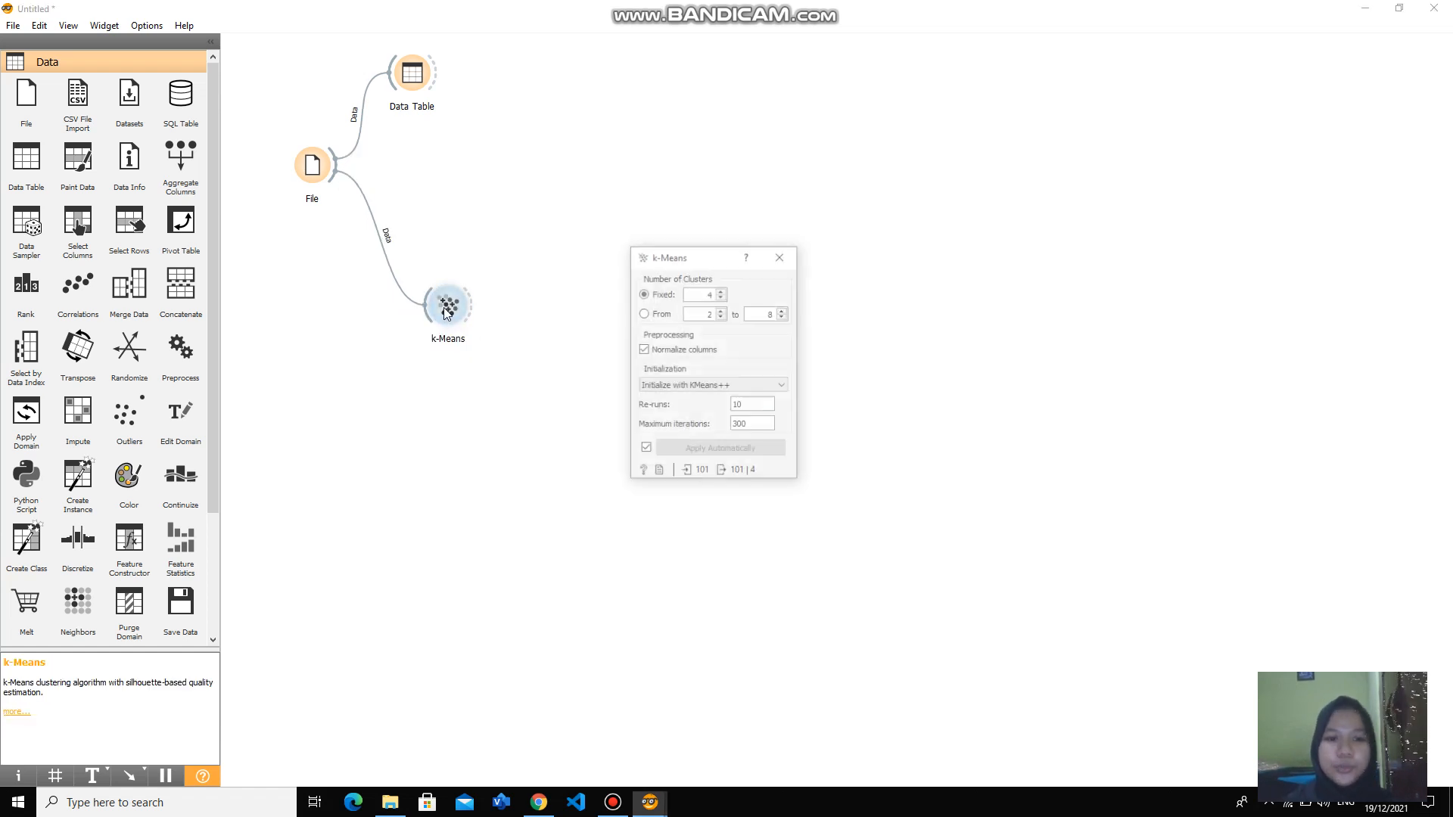
click(713, 295)
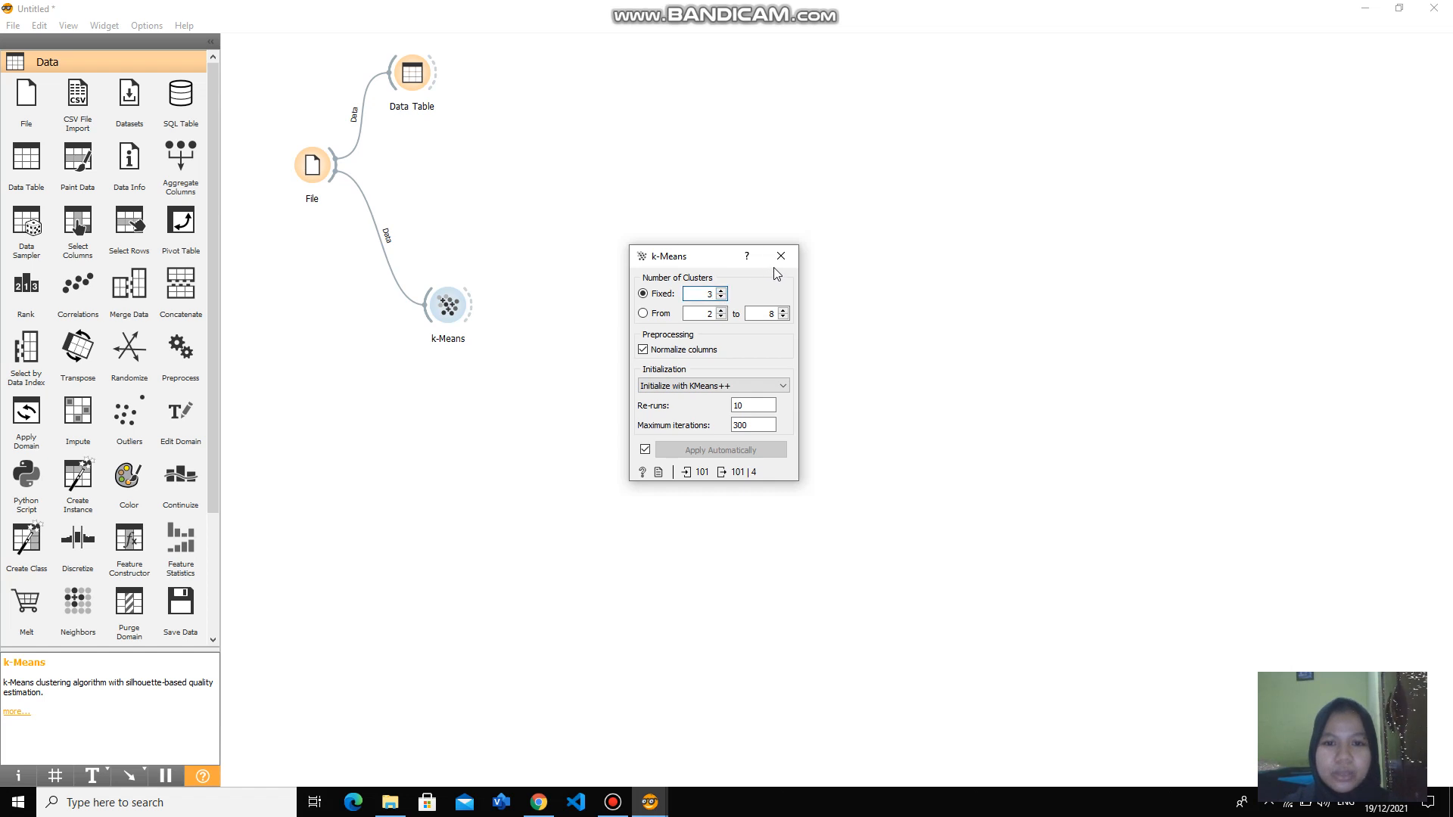
click(778, 265)
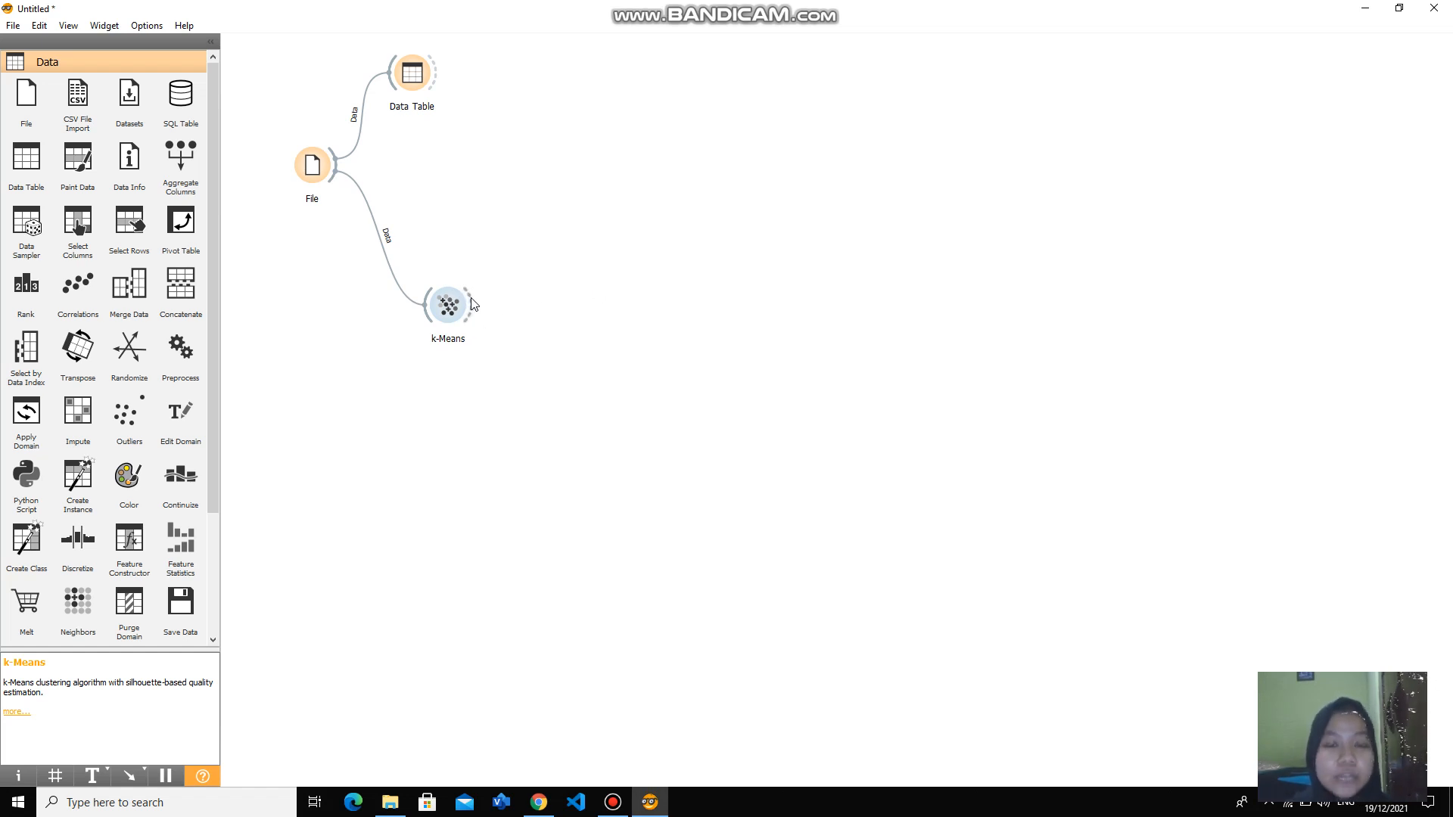
- Add a second Data Table widget linked to the k-Means output
drag(473, 304, 511, 241)
click(554, 293)
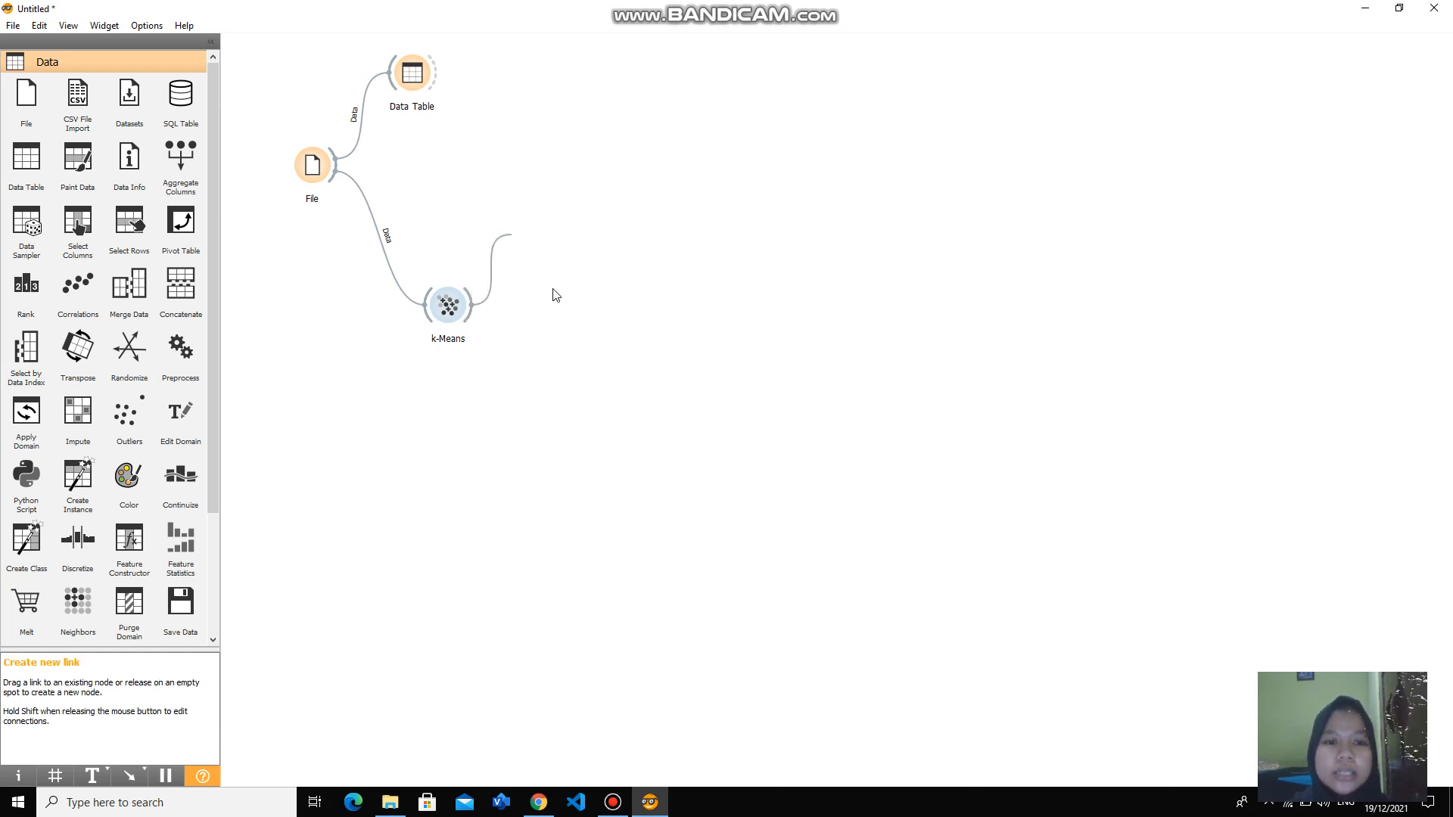
- Examine the cluster assignments, silhouette scores and feature columns in the Data Table linked to k-Means
double_click(536, 237)
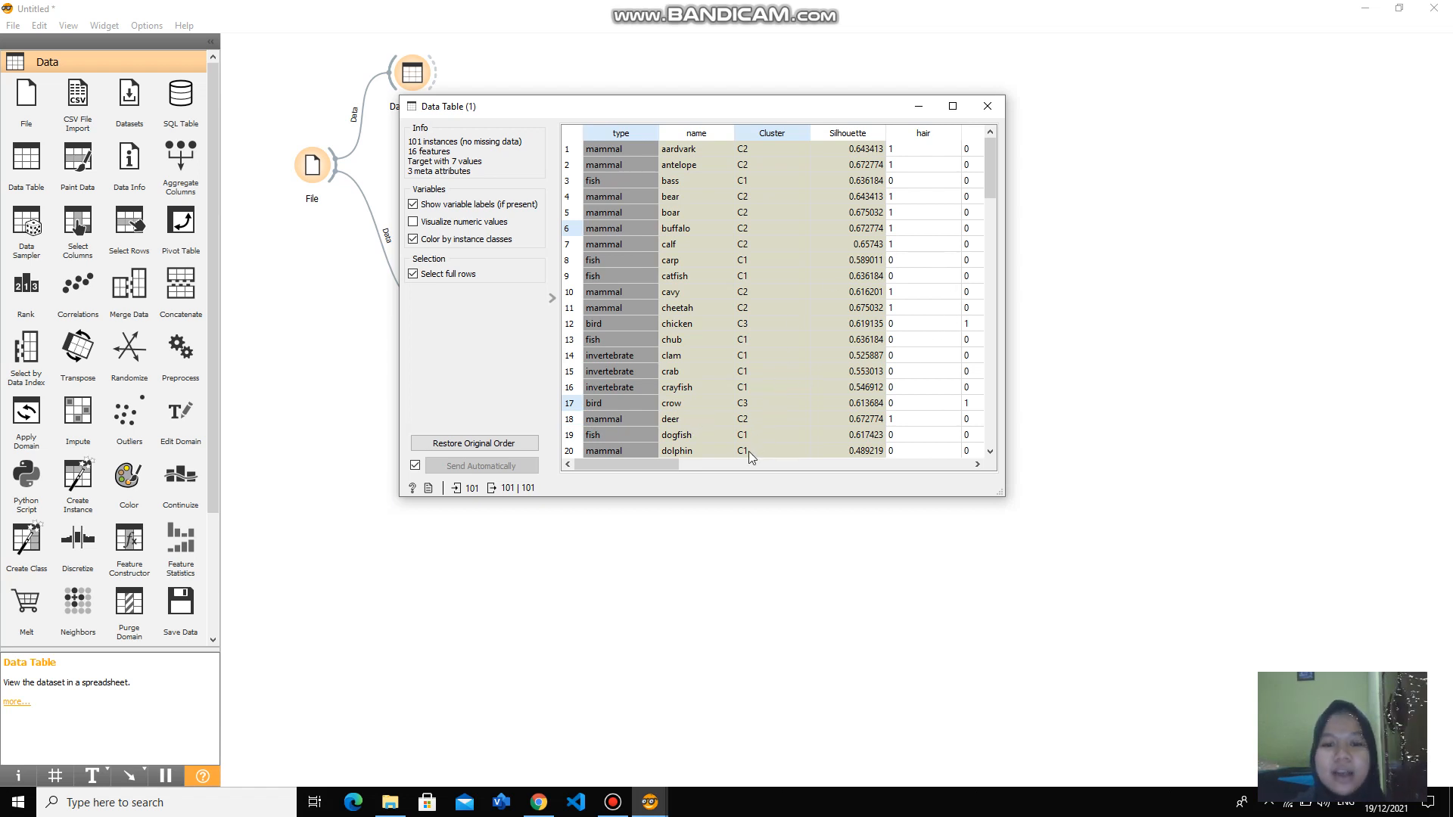
drag(665, 462, 958, 447)
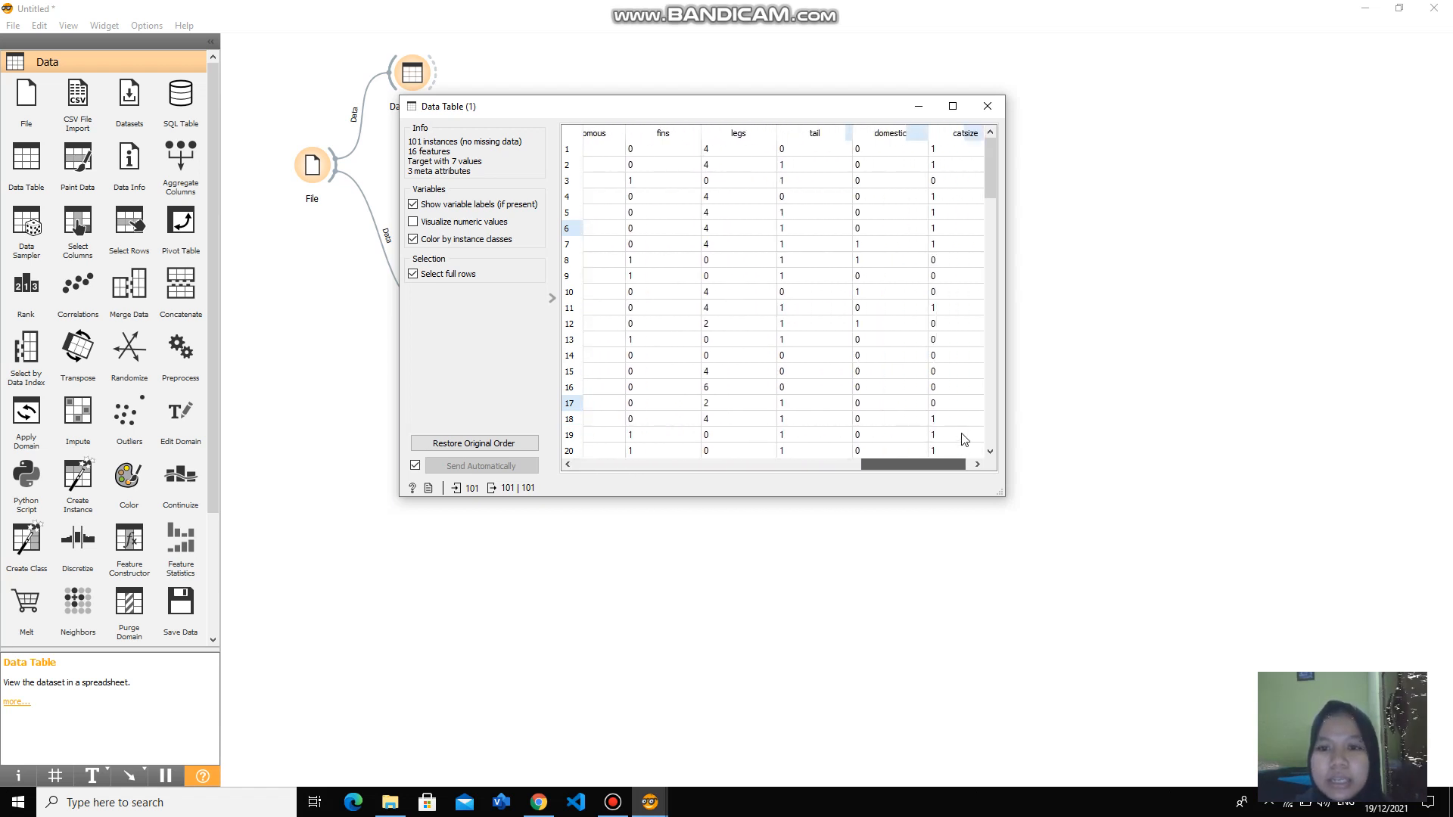
drag(759, 428, 624, 410)
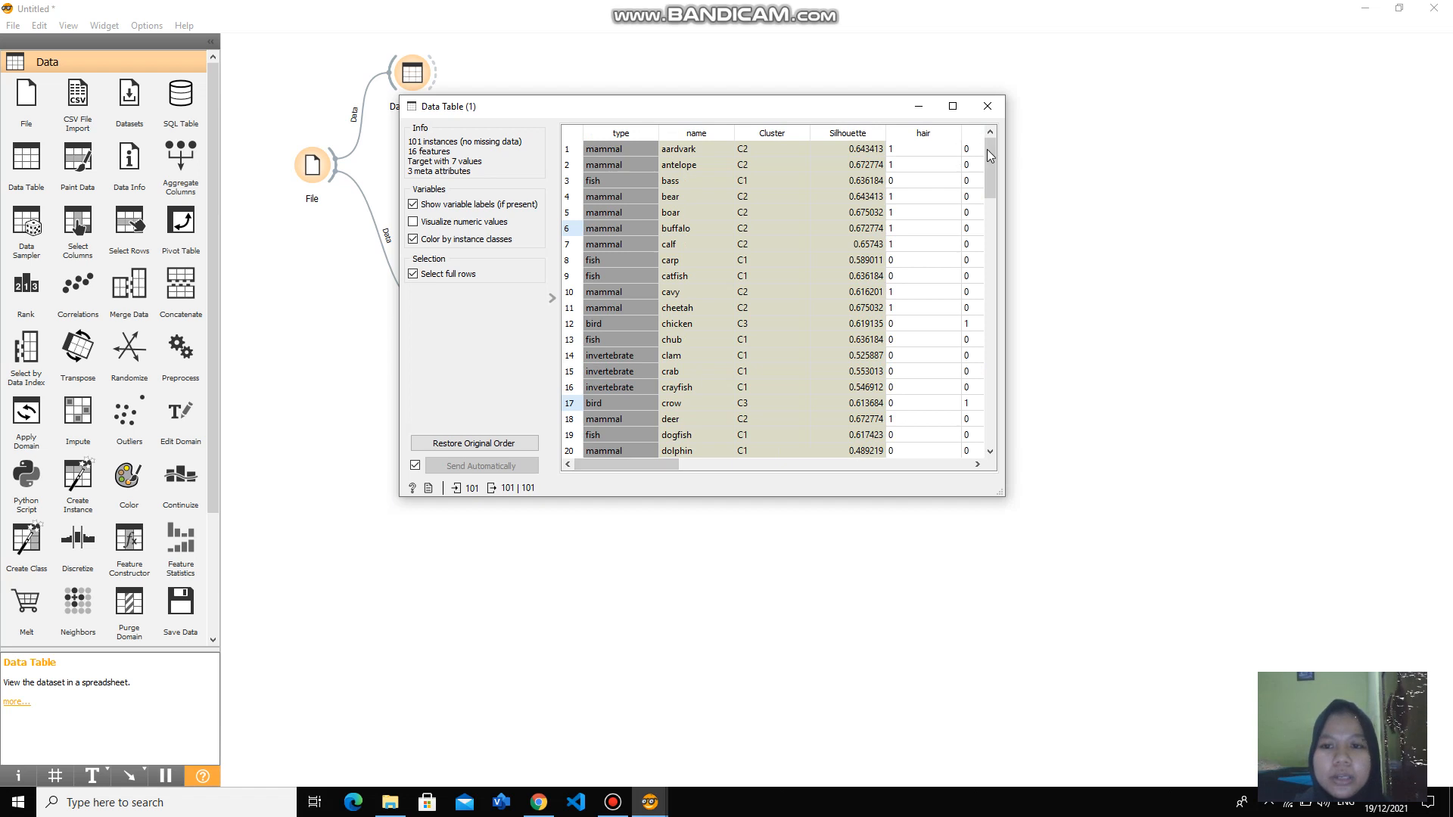
scroll(992, 189, down, 1)
scroll(994, 218, down, 20)
scroll(1005, 346, up, 20)
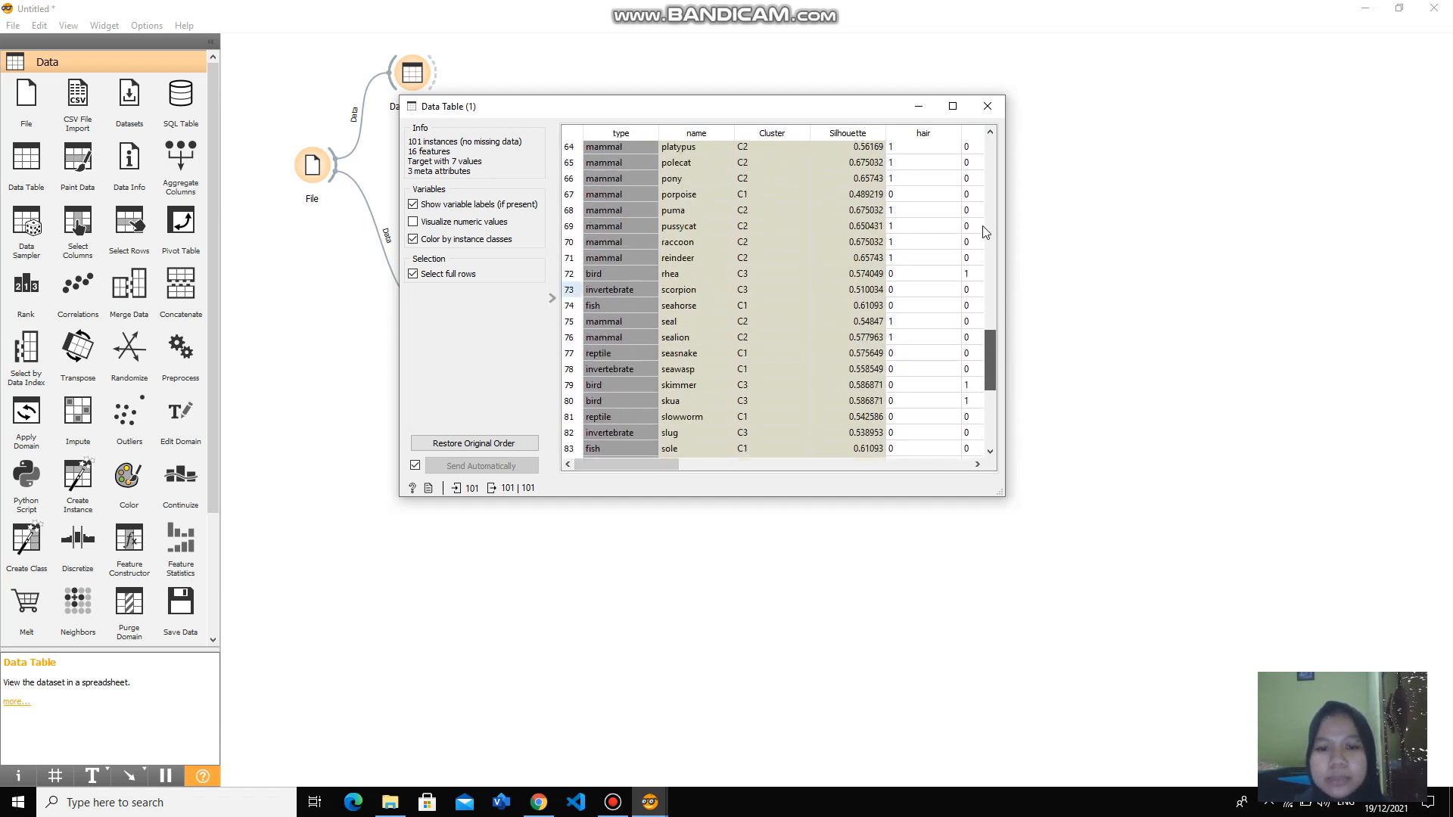
click(988, 105)
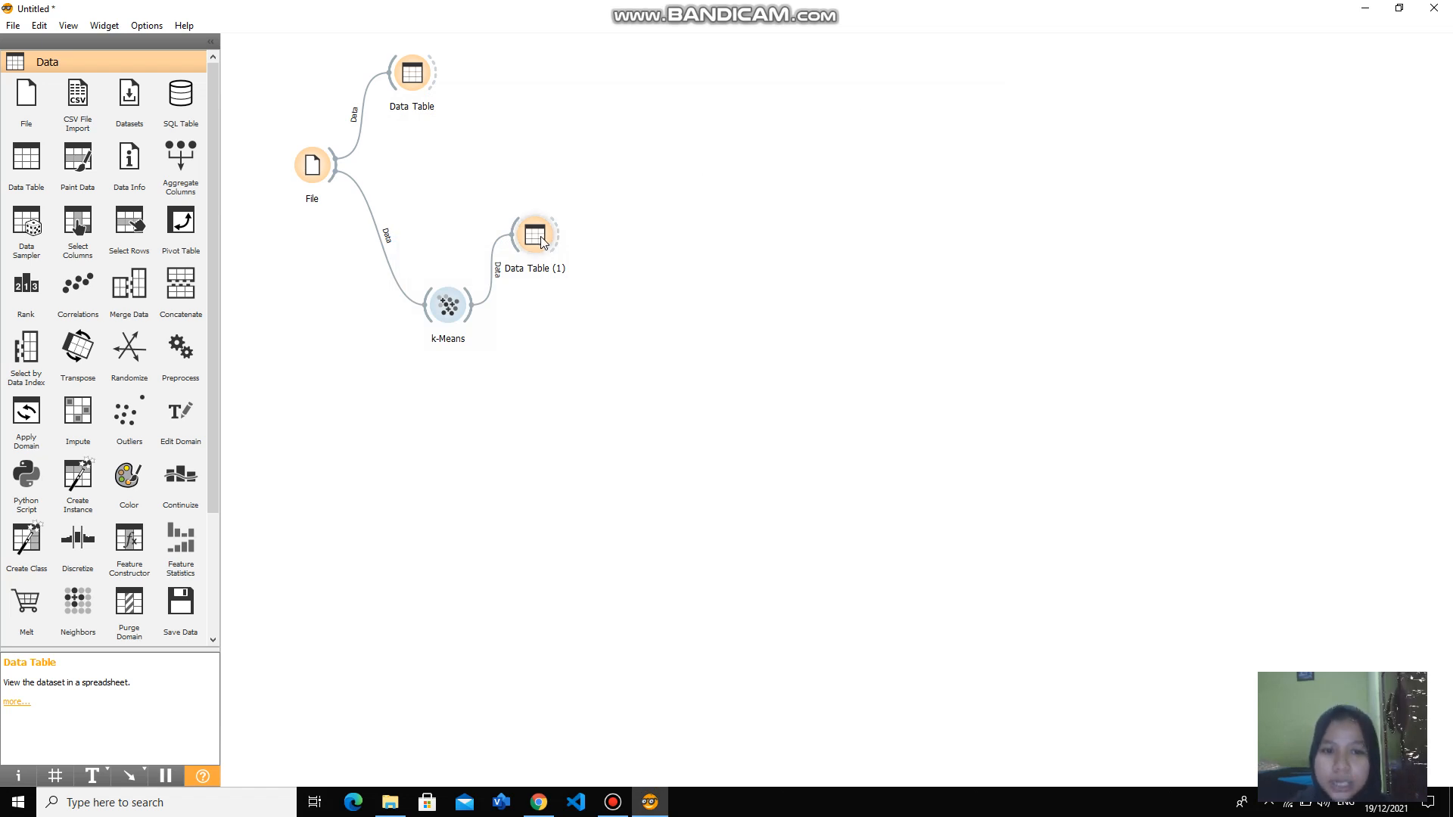
- Move the Data Table (1) widget slightly up and farther away from k-Means
drag(543, 240, 573, 224)
click(621, 254)
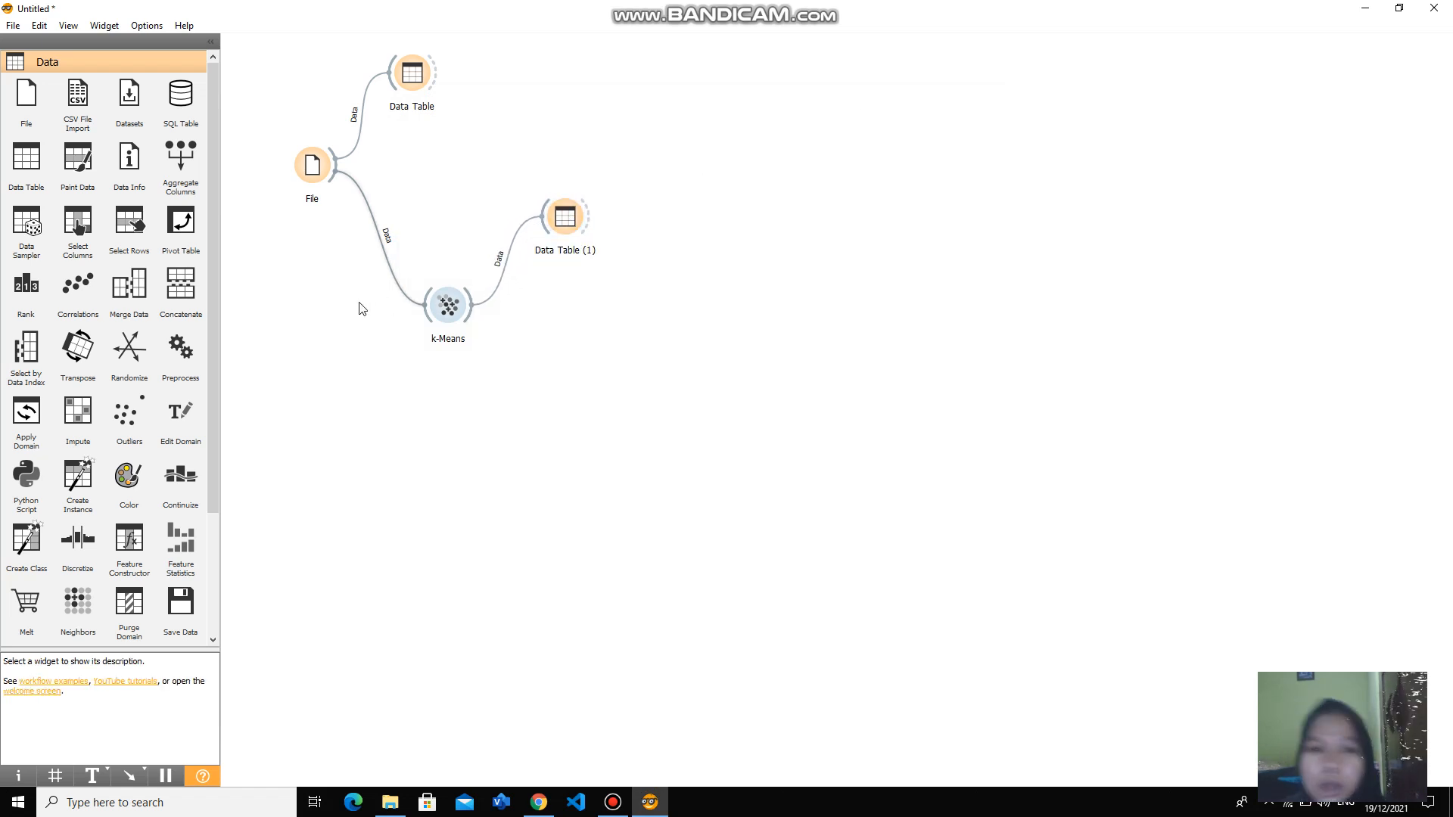
- Add a Scatter Plot widget linked to the k-Means output and open its plot
drag(470, 314, 537, 333)
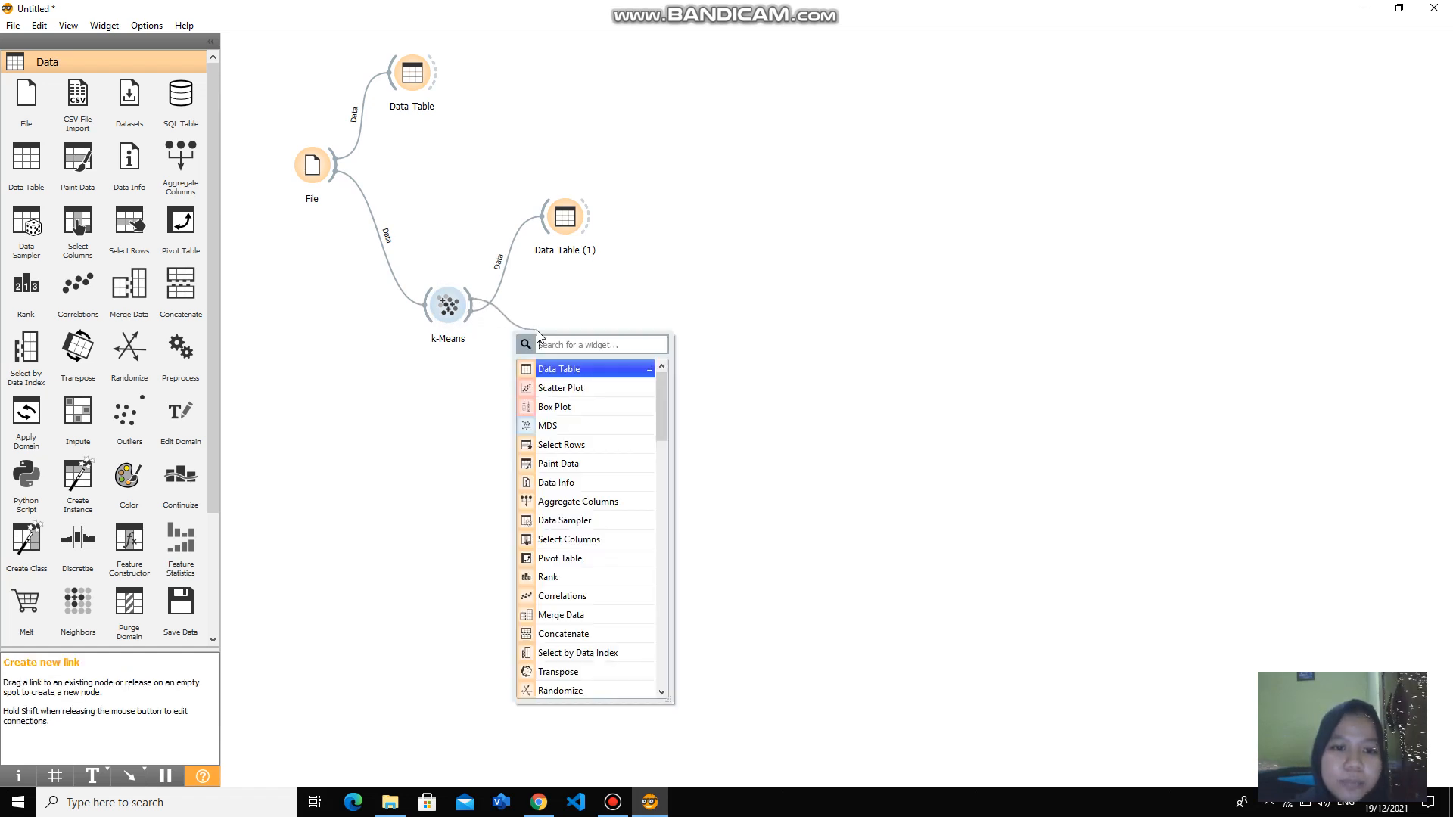
click(557, 387)
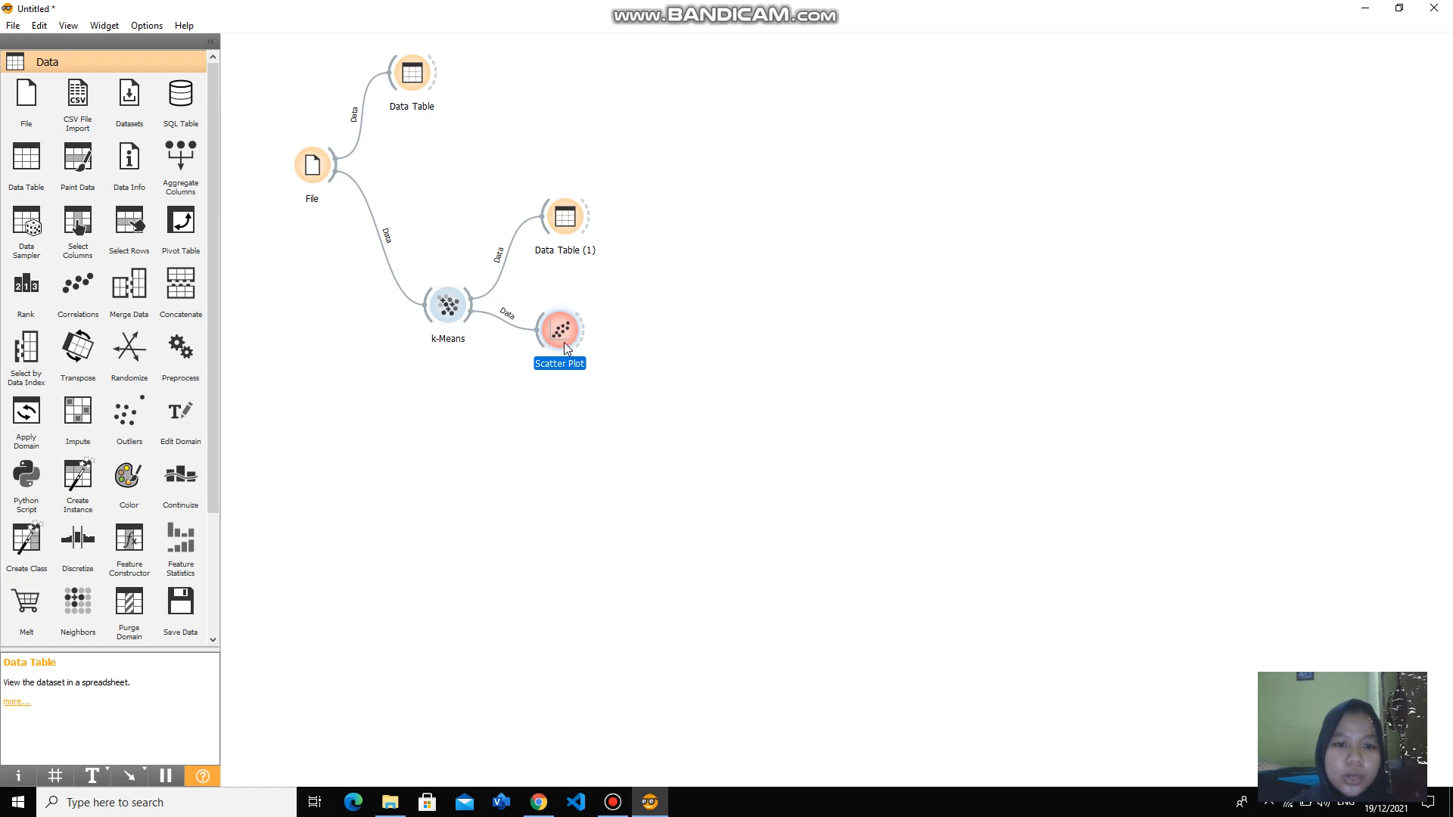
double_click(565, 342)
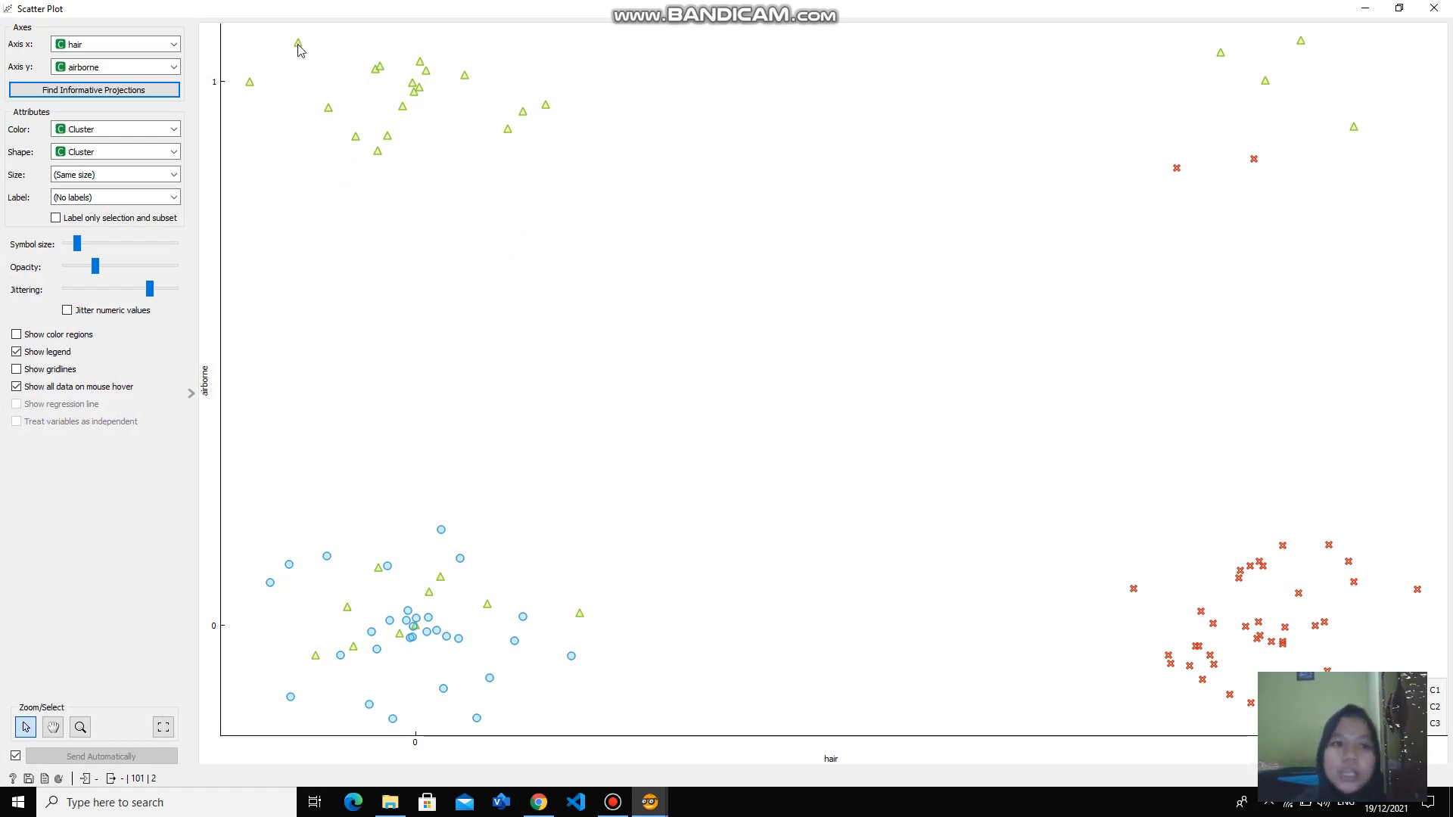
- Set the scatter plot's y axis to predator, examine how the clusters are distributed, and close the plot
mouse_move(299, 47)
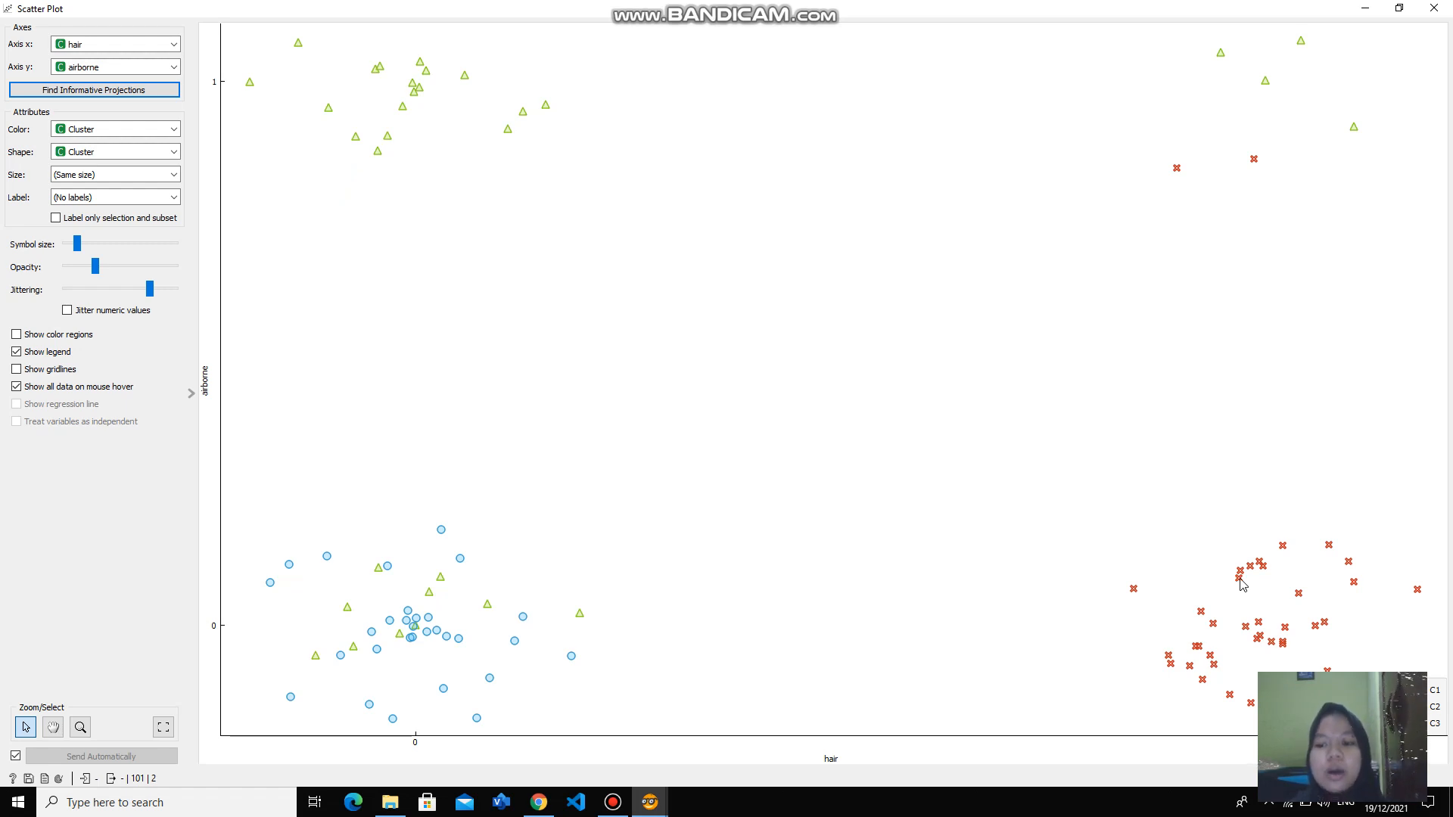
mouse_move(1242, 584)
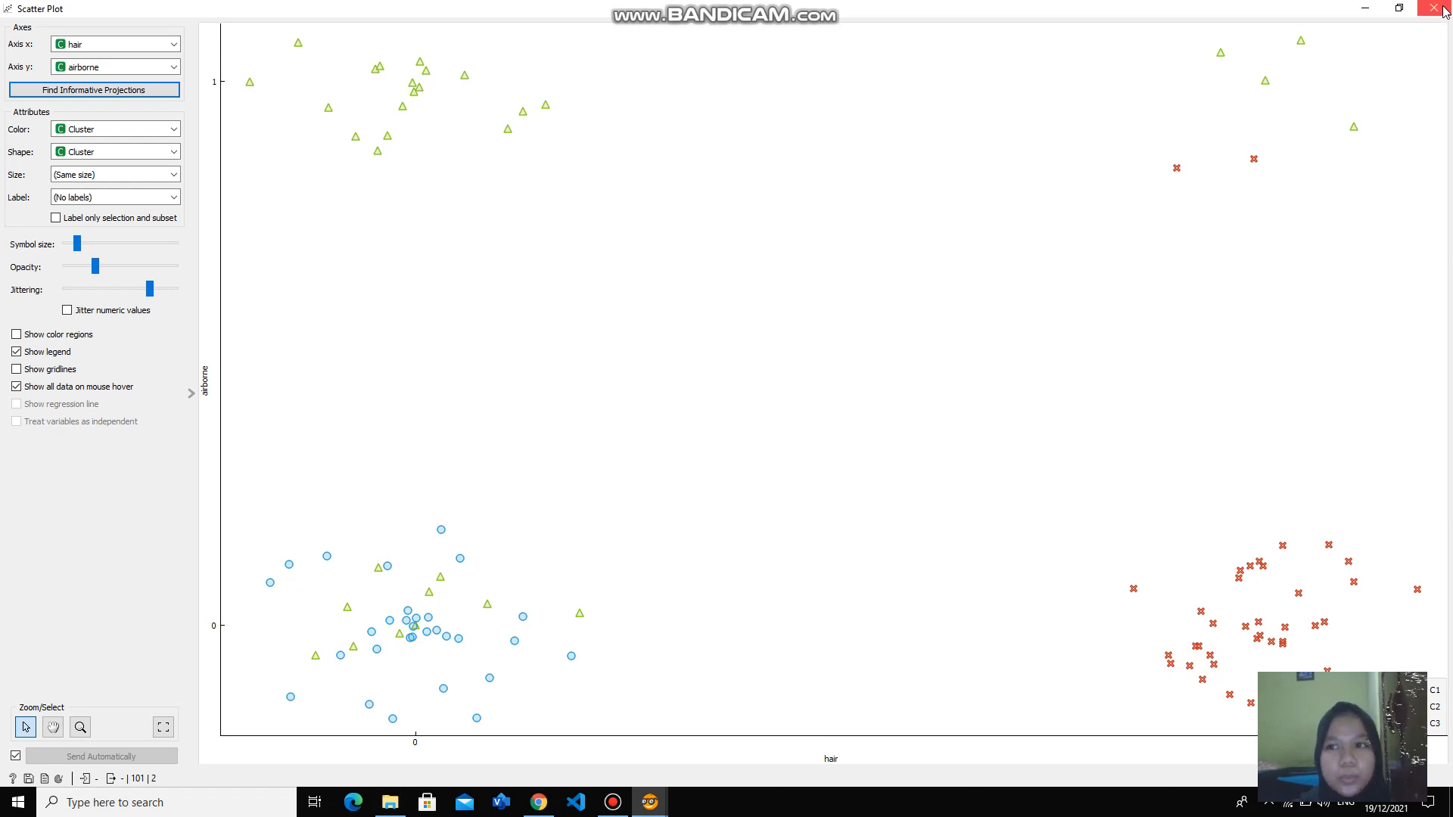
click(172, 70)
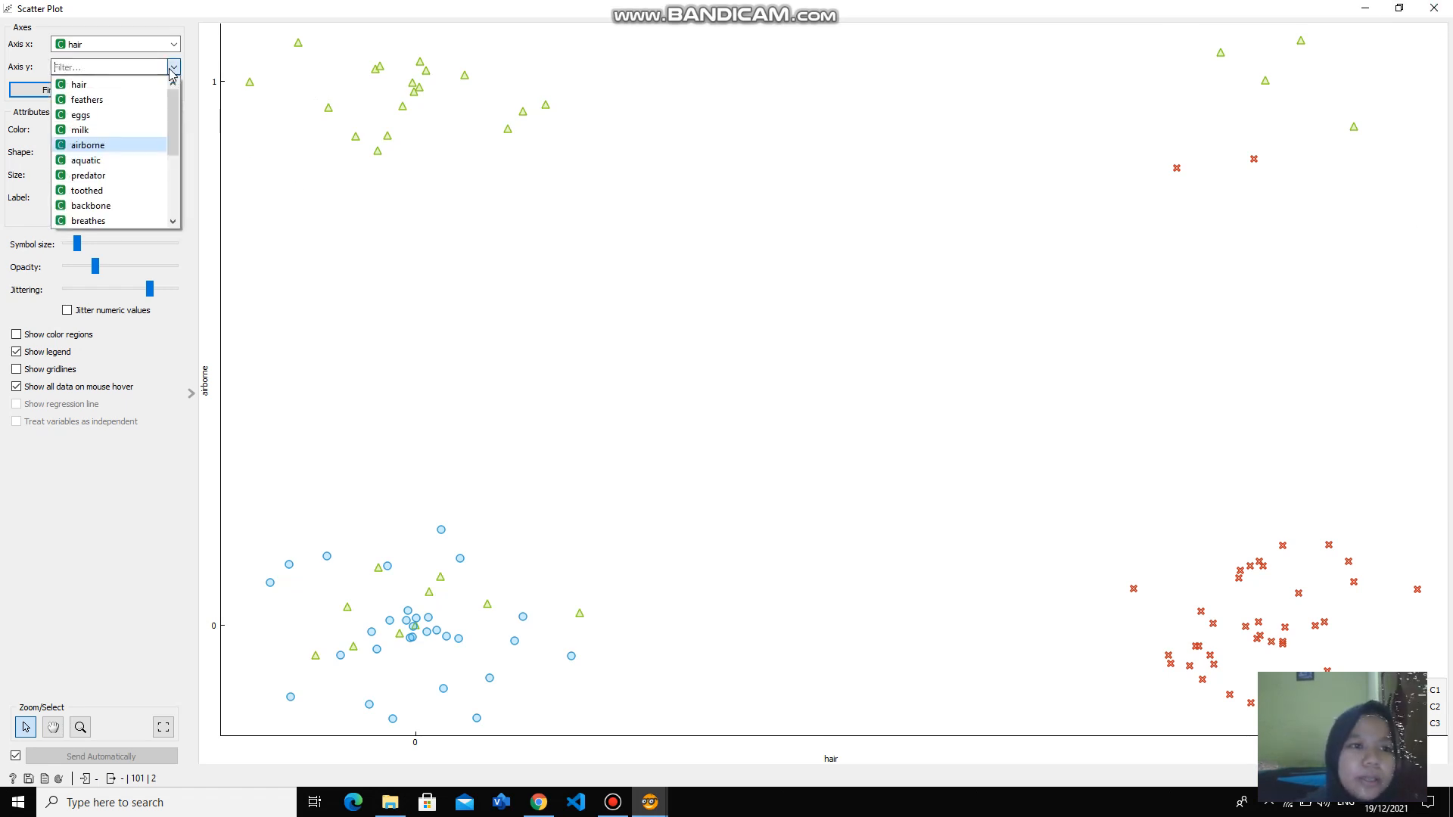
click(136, 176)
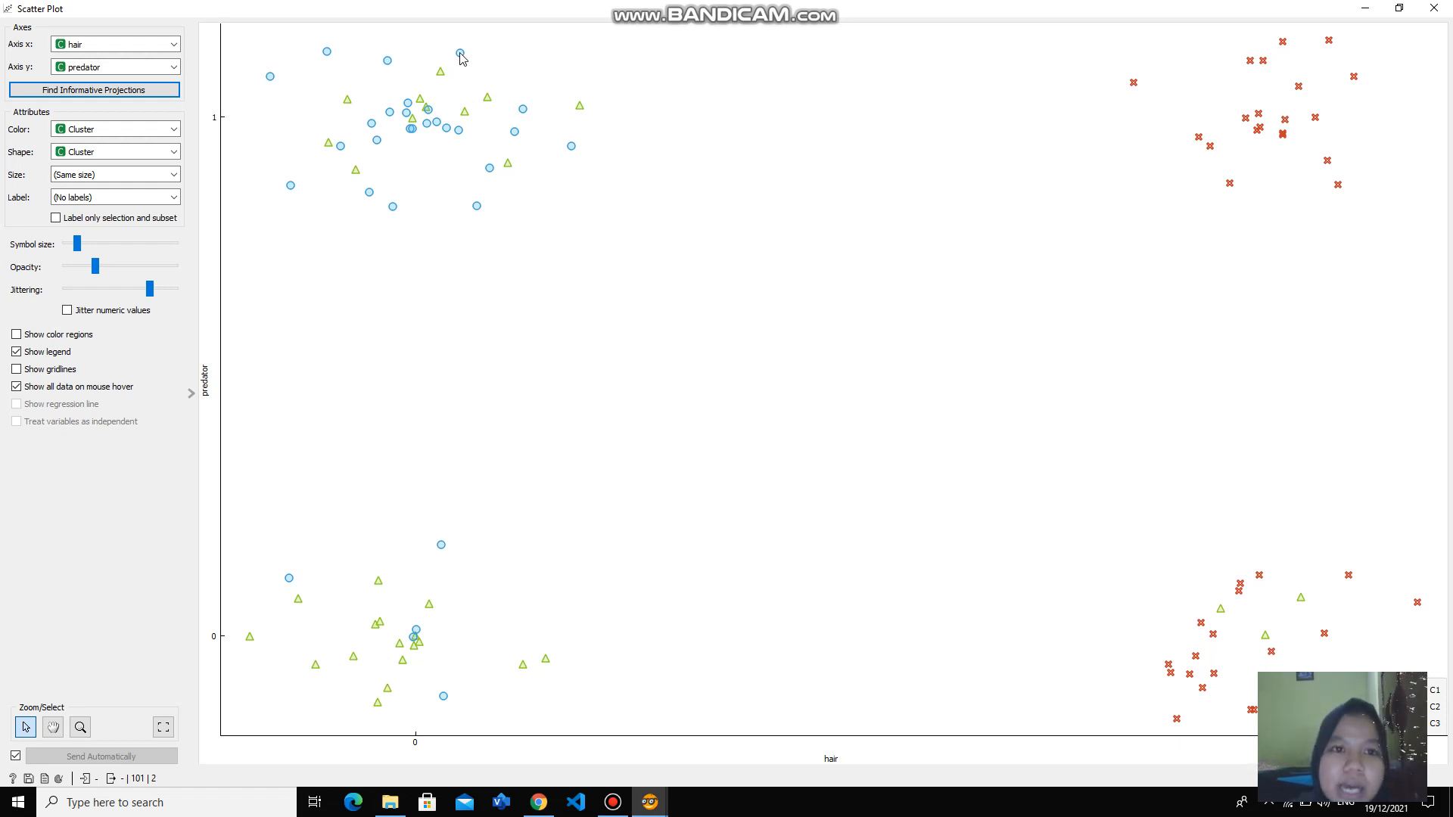
mouse_move(461, 54)
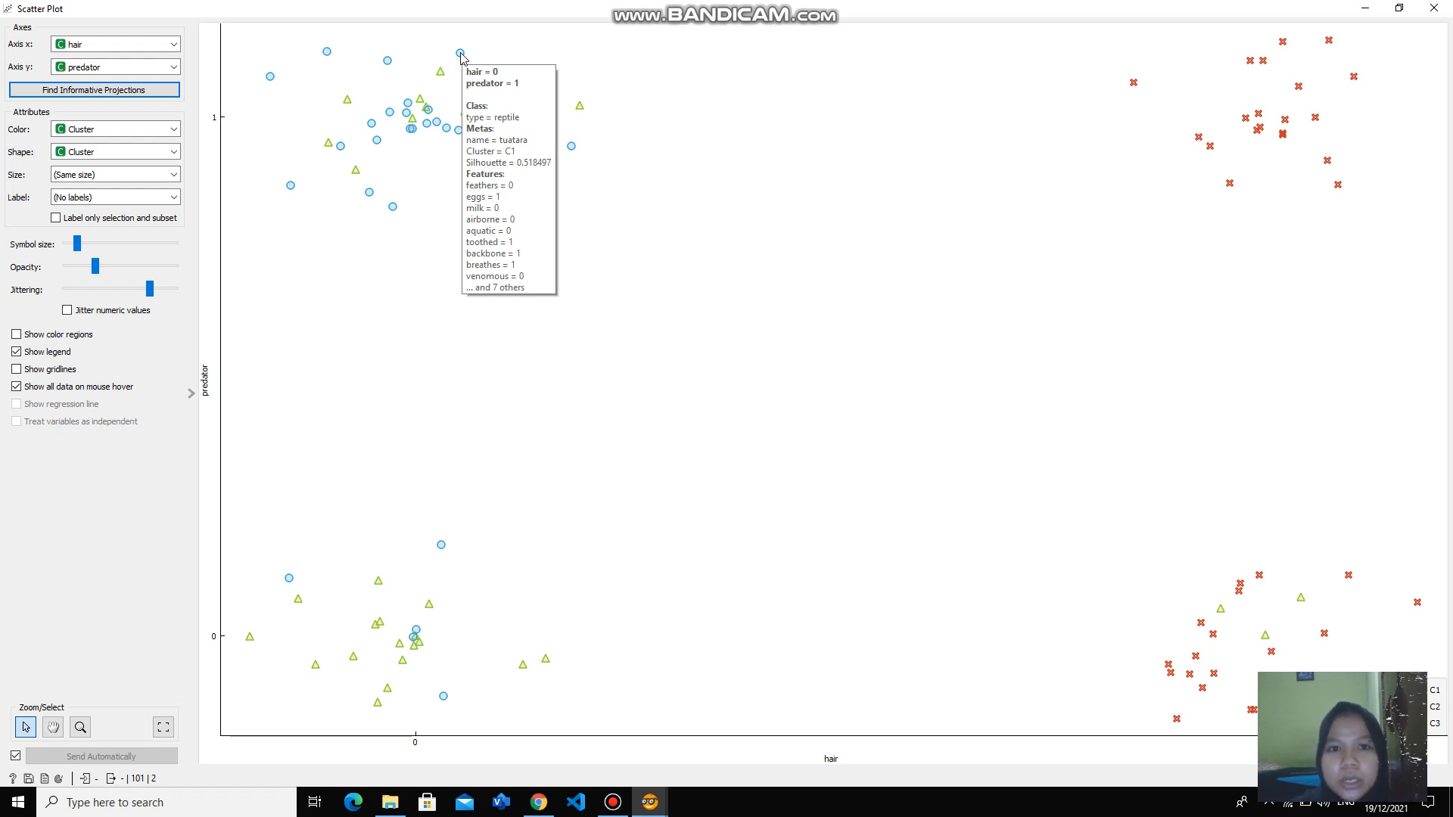
click(1438, 7)
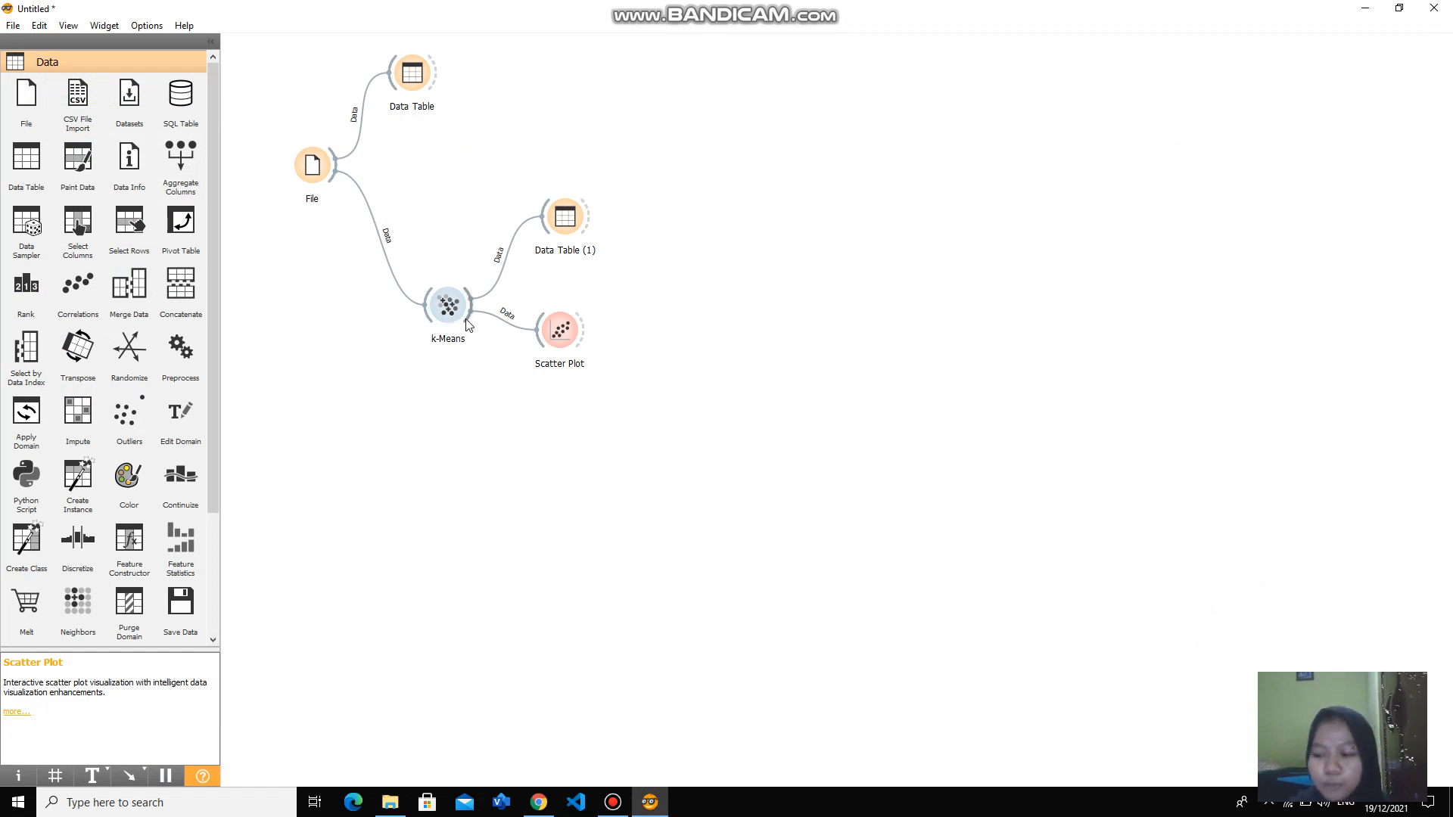
- Add an MDS widget linked to the k-Means output and open its projection
drag(469, 325, 534, 506)
click(564, 508)
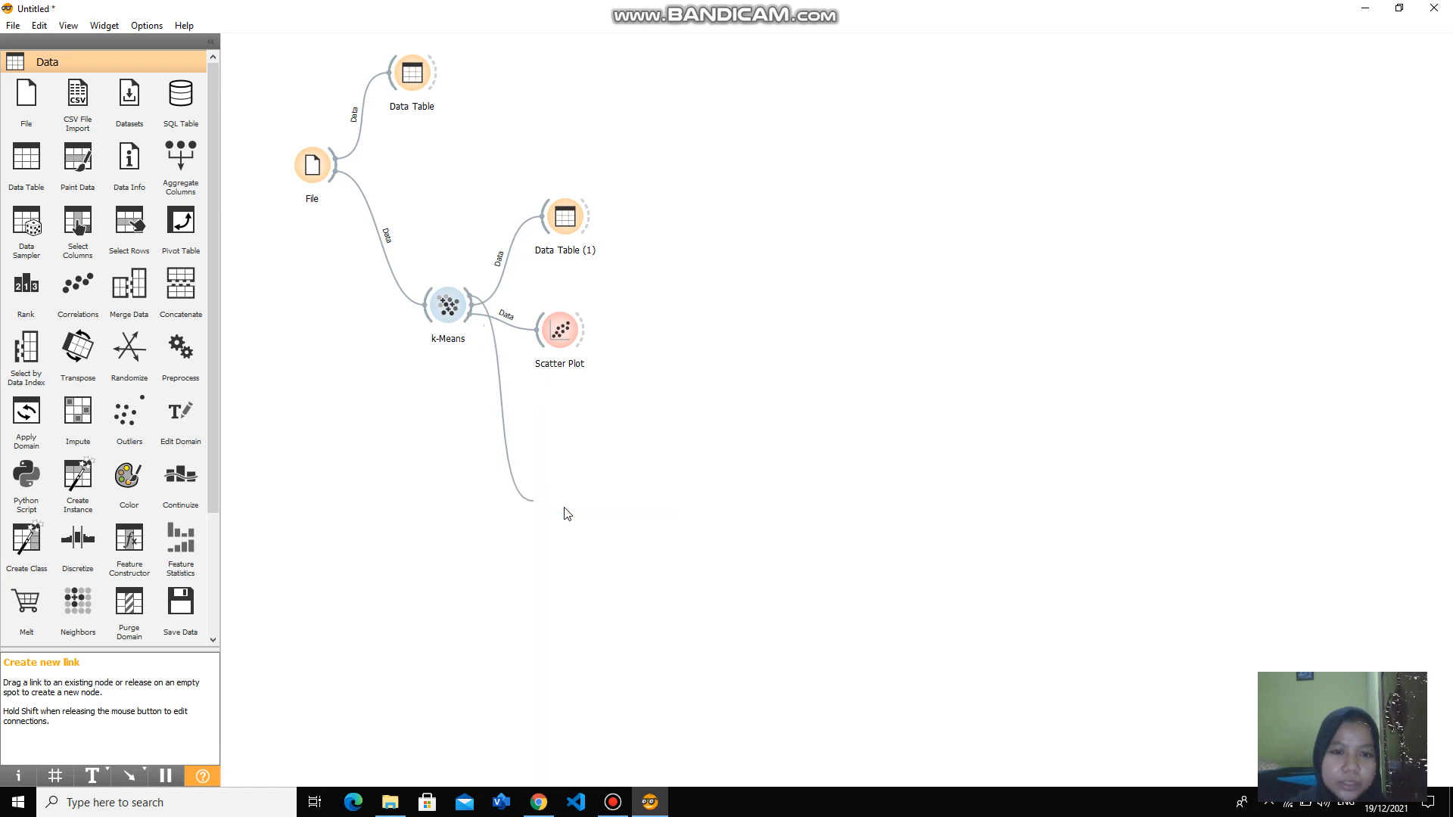
double_click(544, 509)
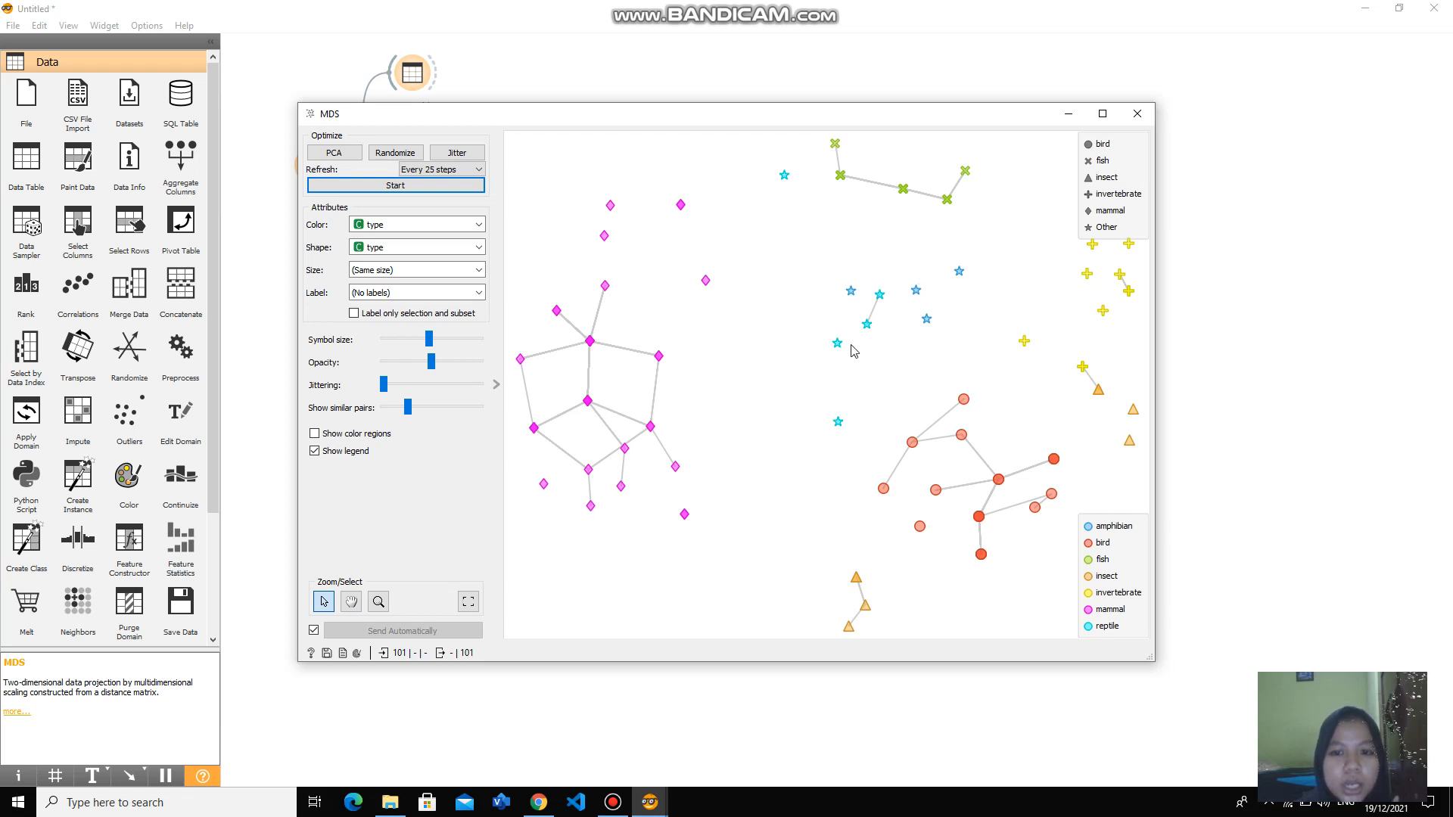
- Examine how the animal types are grouped in the MDS projection and close it
mouse_move(841, 349)
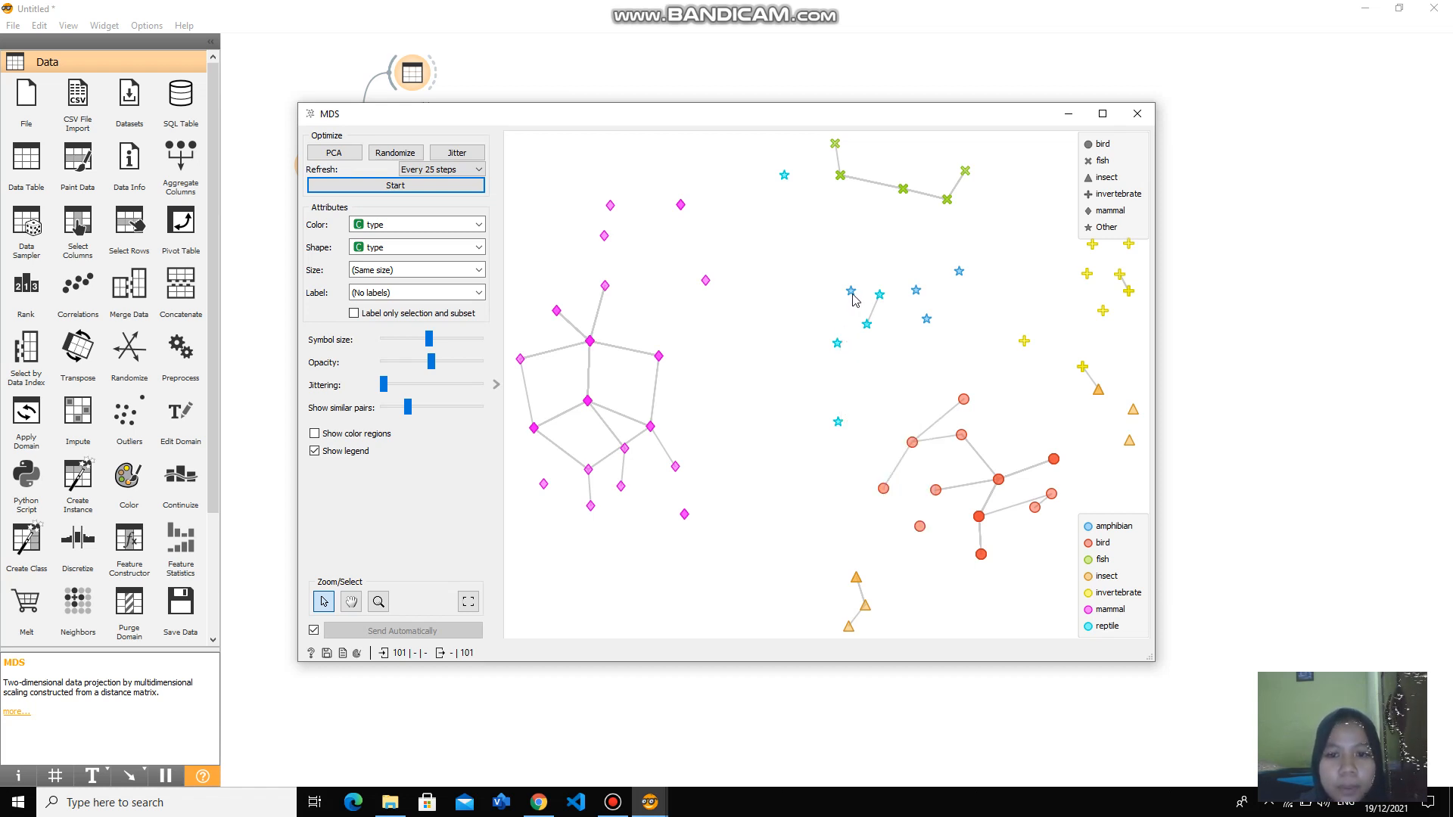
mouse_move(853, 299)
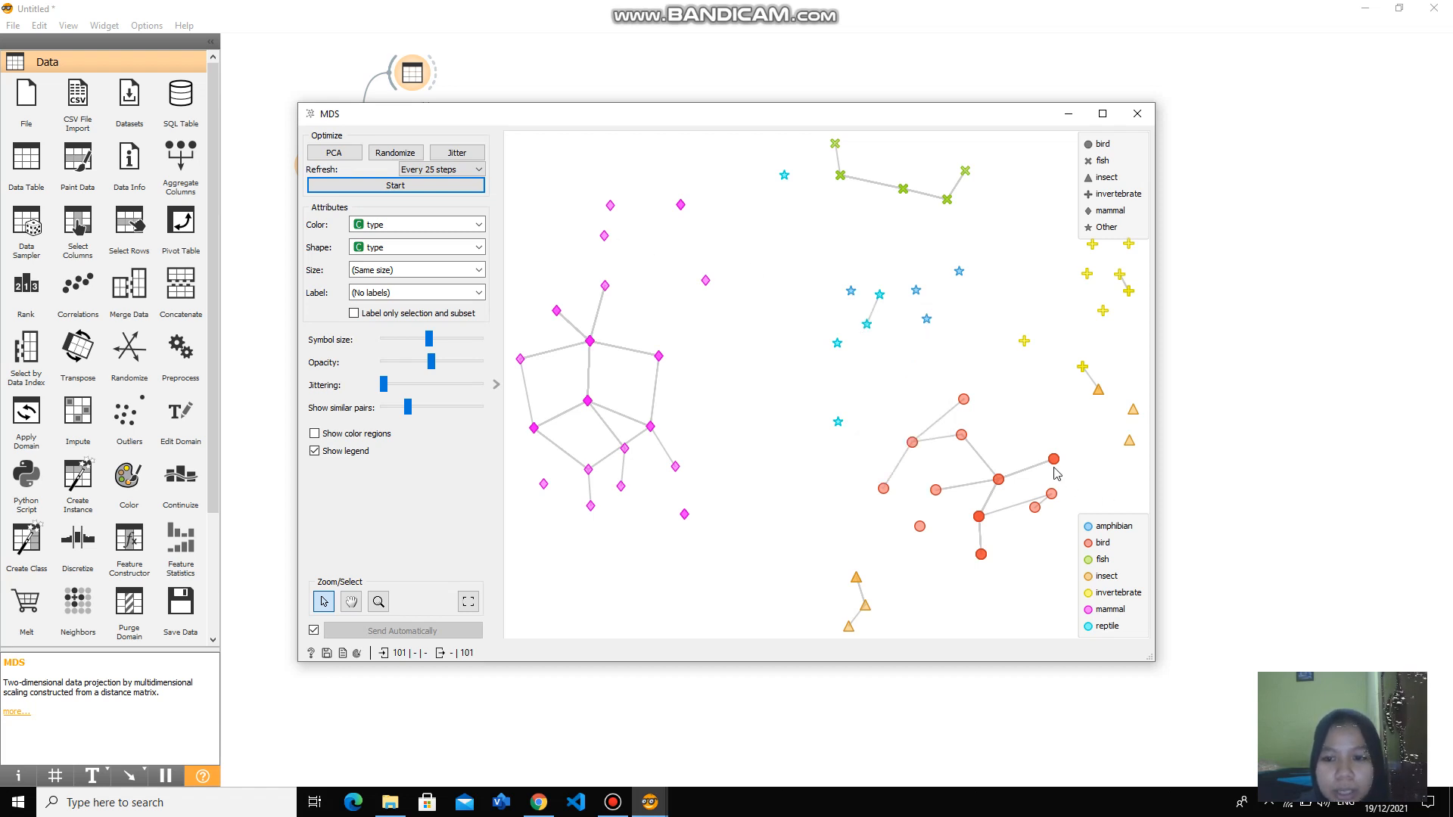
mouse_move(1053, 466)
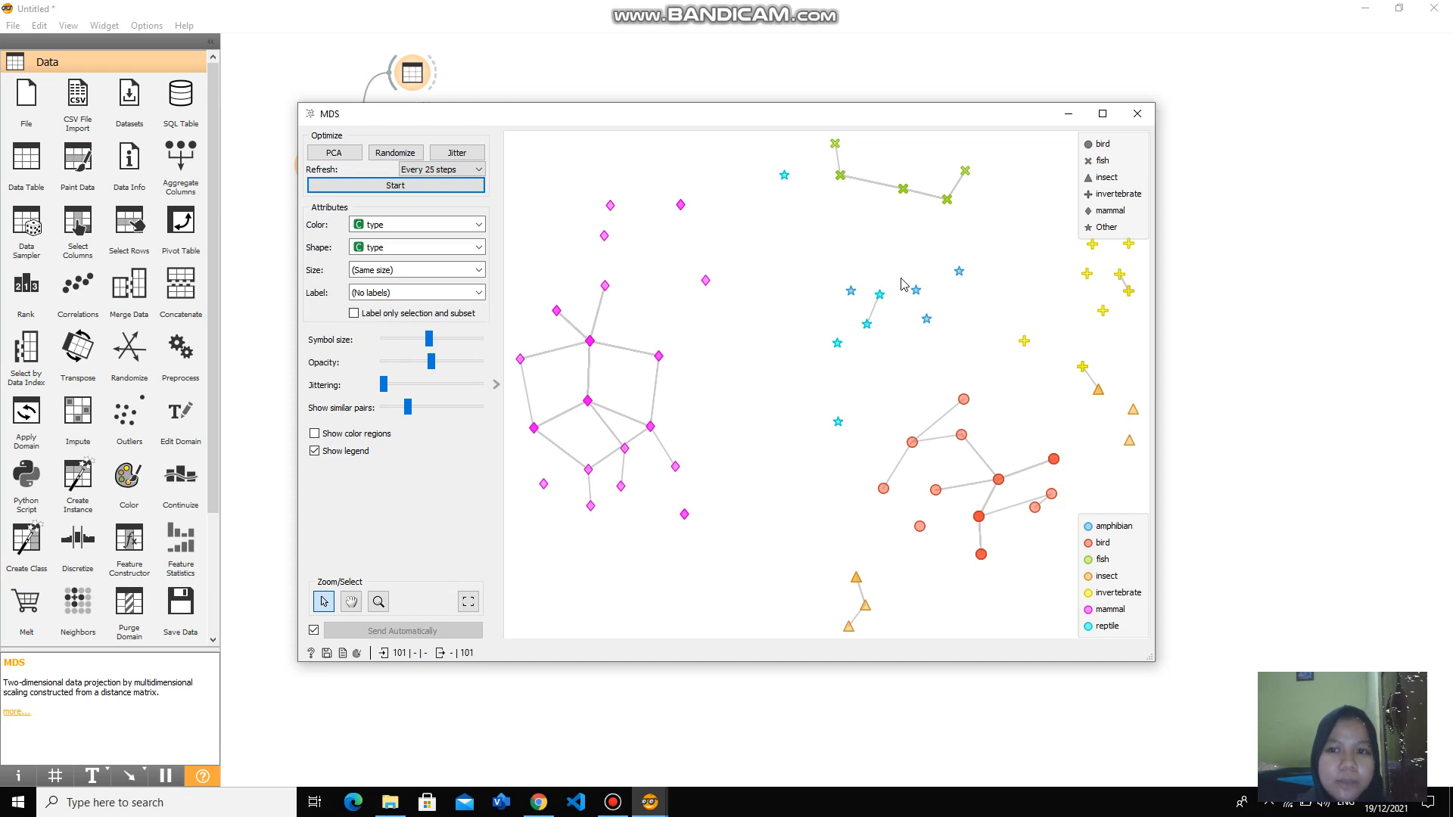
click(1149, 119)
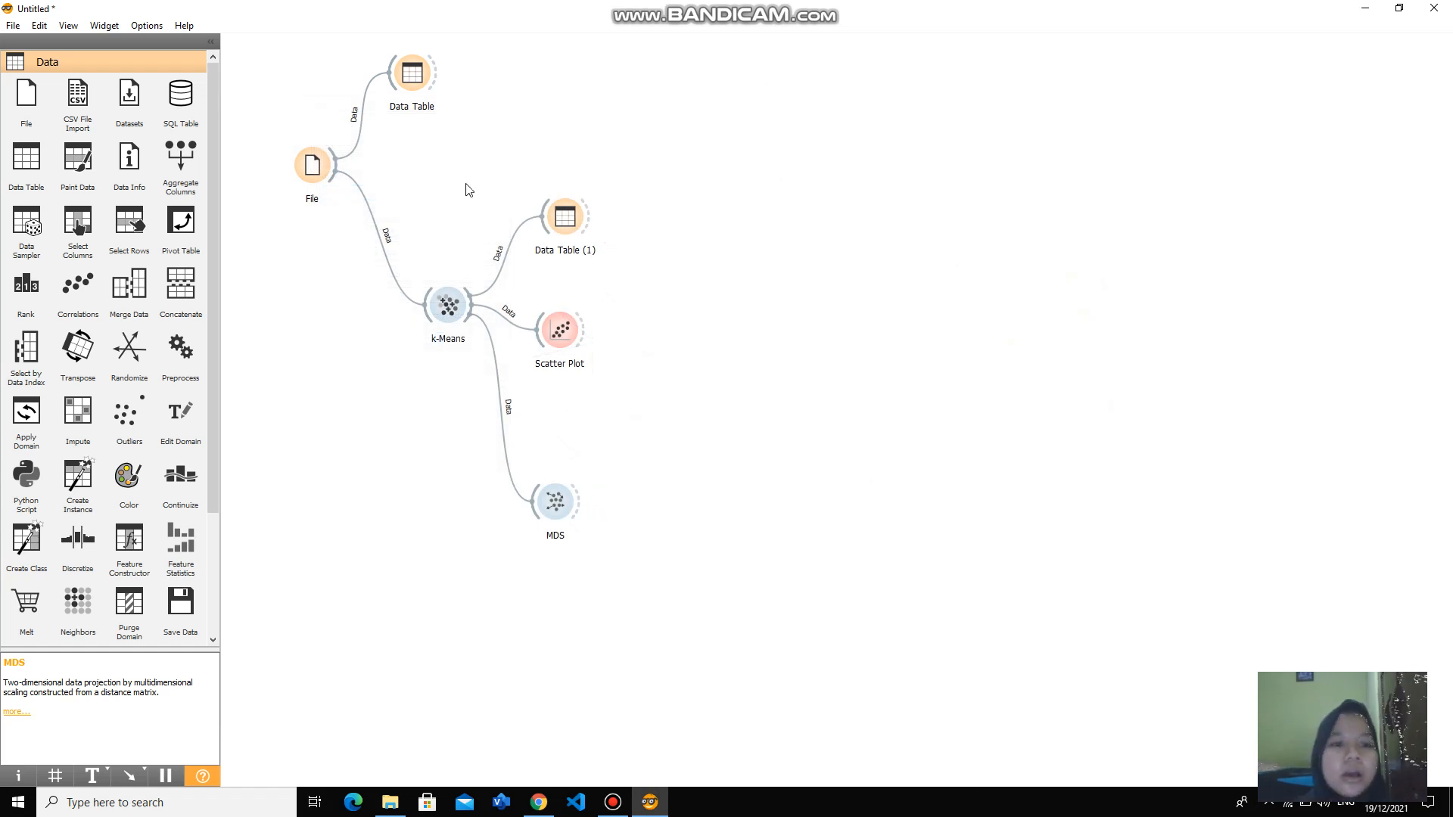
- Set the fixed number of clusters in the k-Means widget to 4 and close its settings
double_click(449, 305)
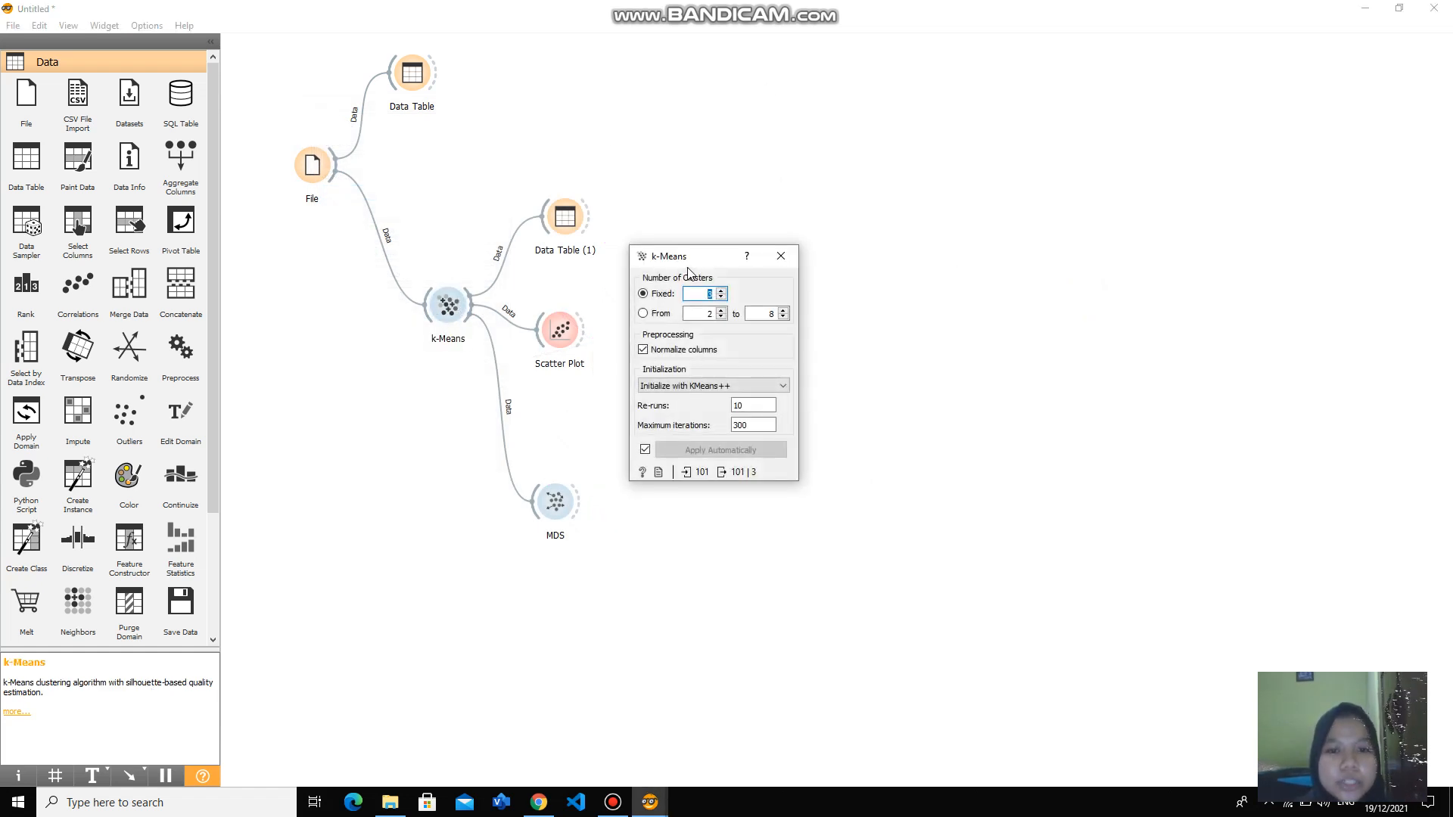
key(BackSpace)
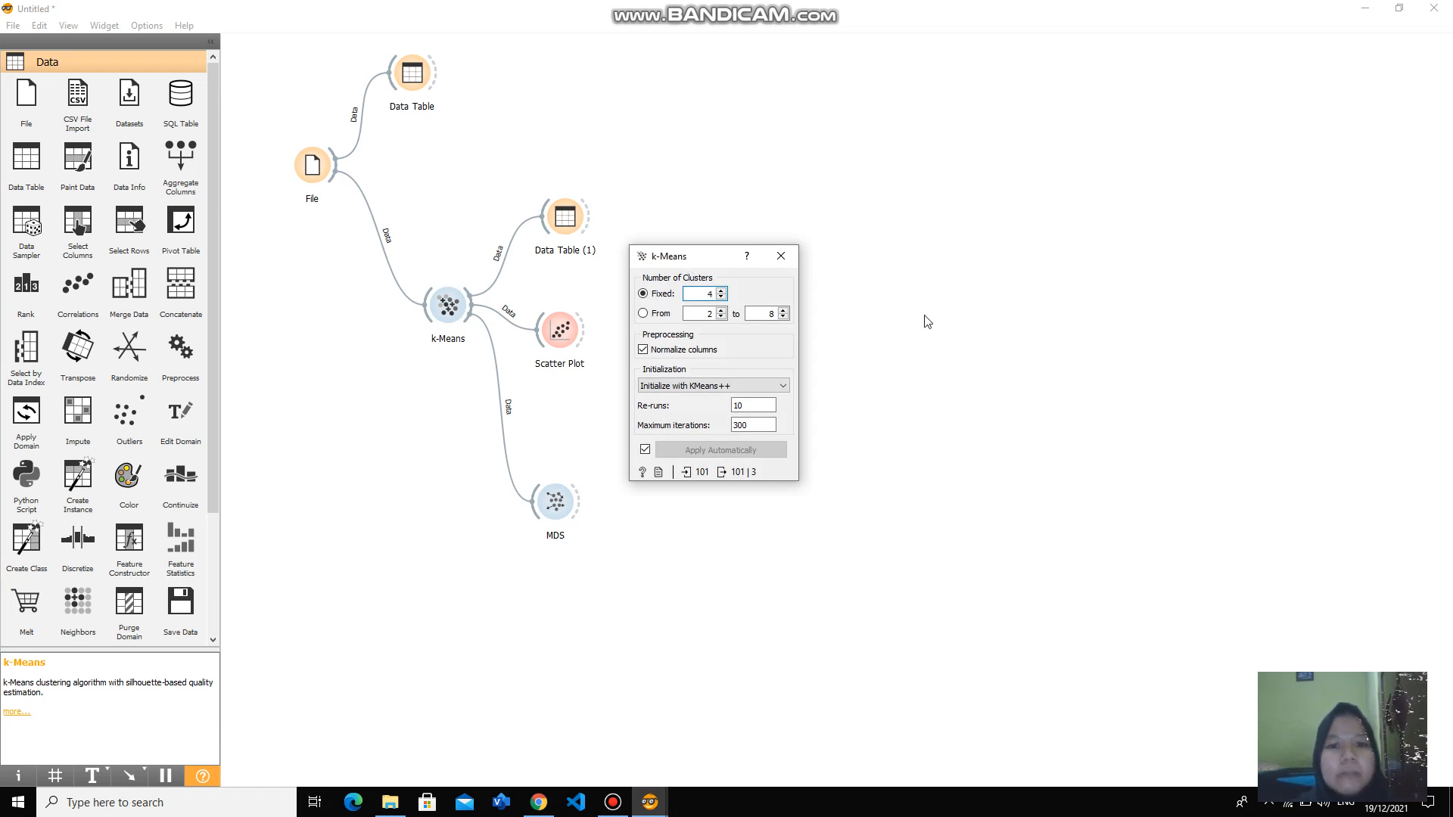
click(925, 316)
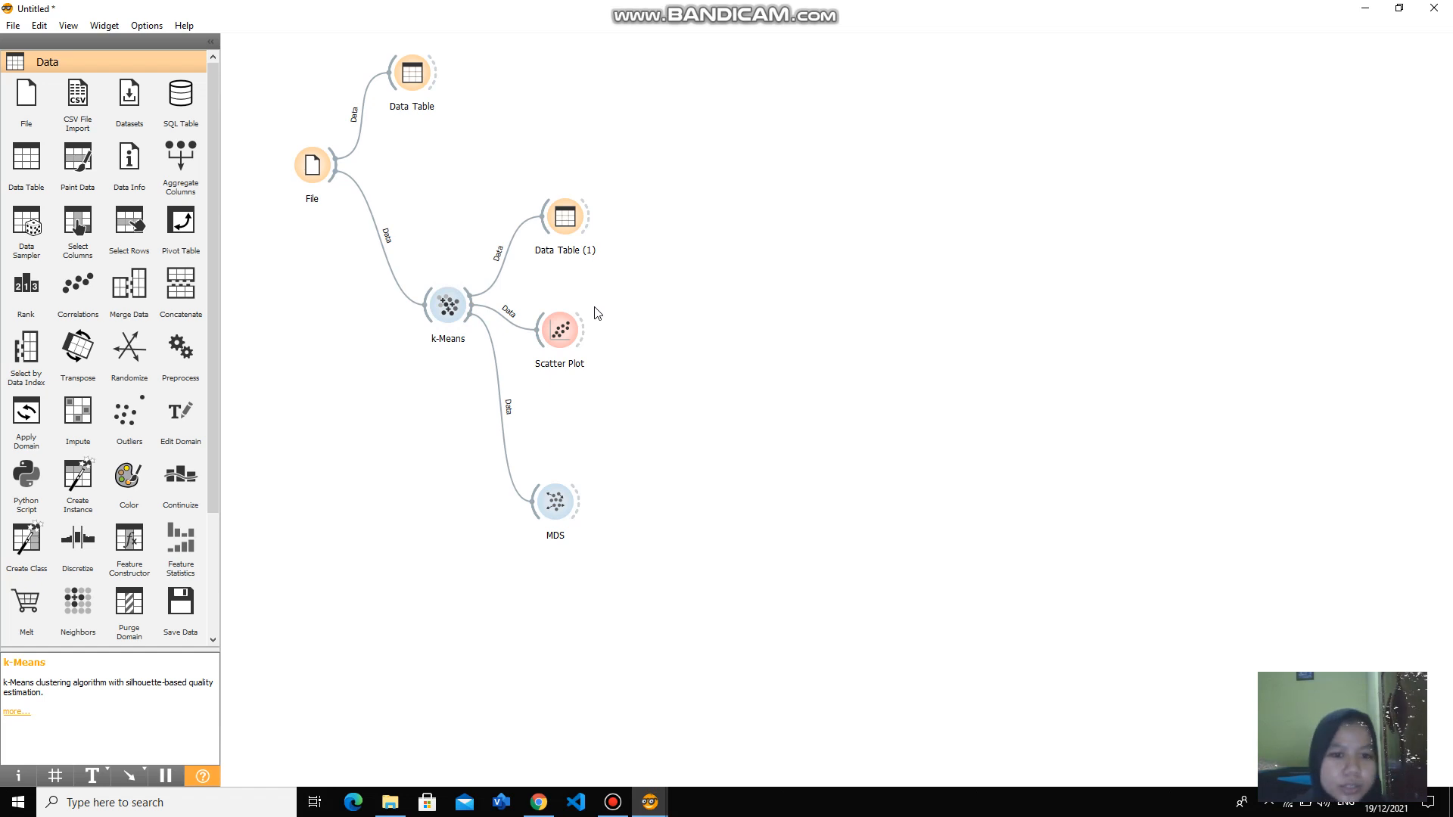
- Reopen the Scatter Plot, inspect individual points in the hair versus predator view, and close it
double_click(564, 332)
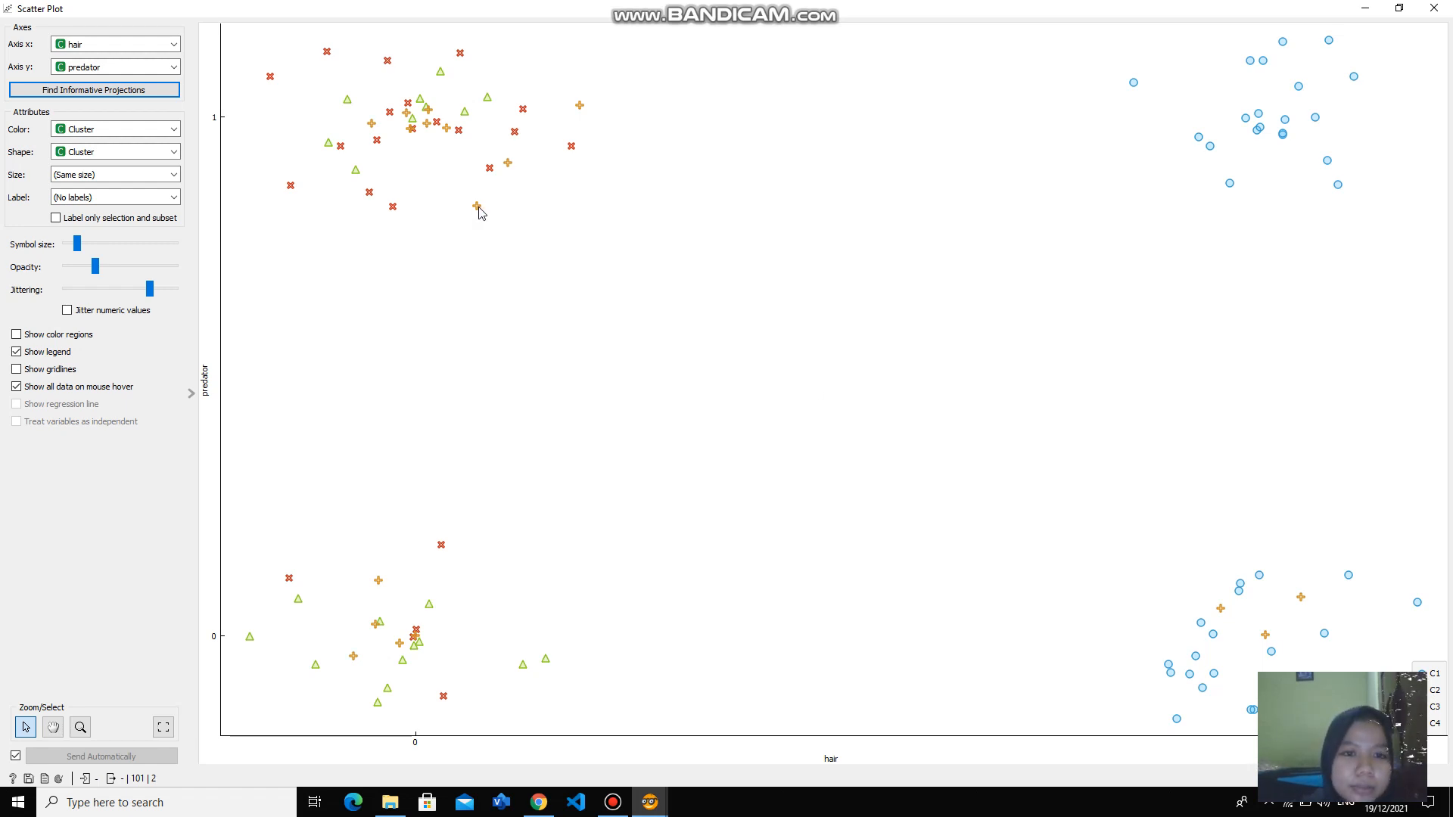
mouse_move(478, 209)
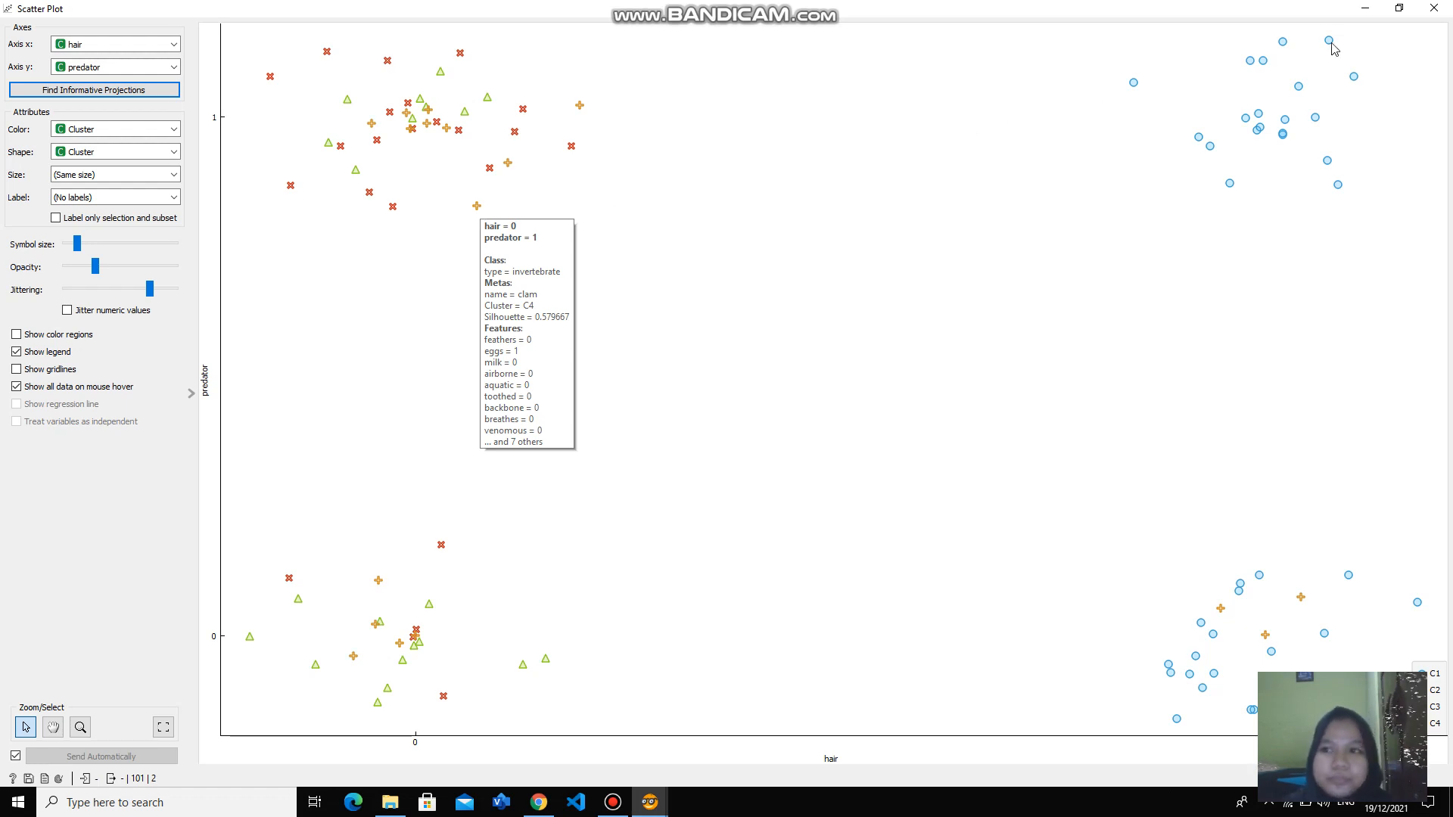
click(1435, 7)
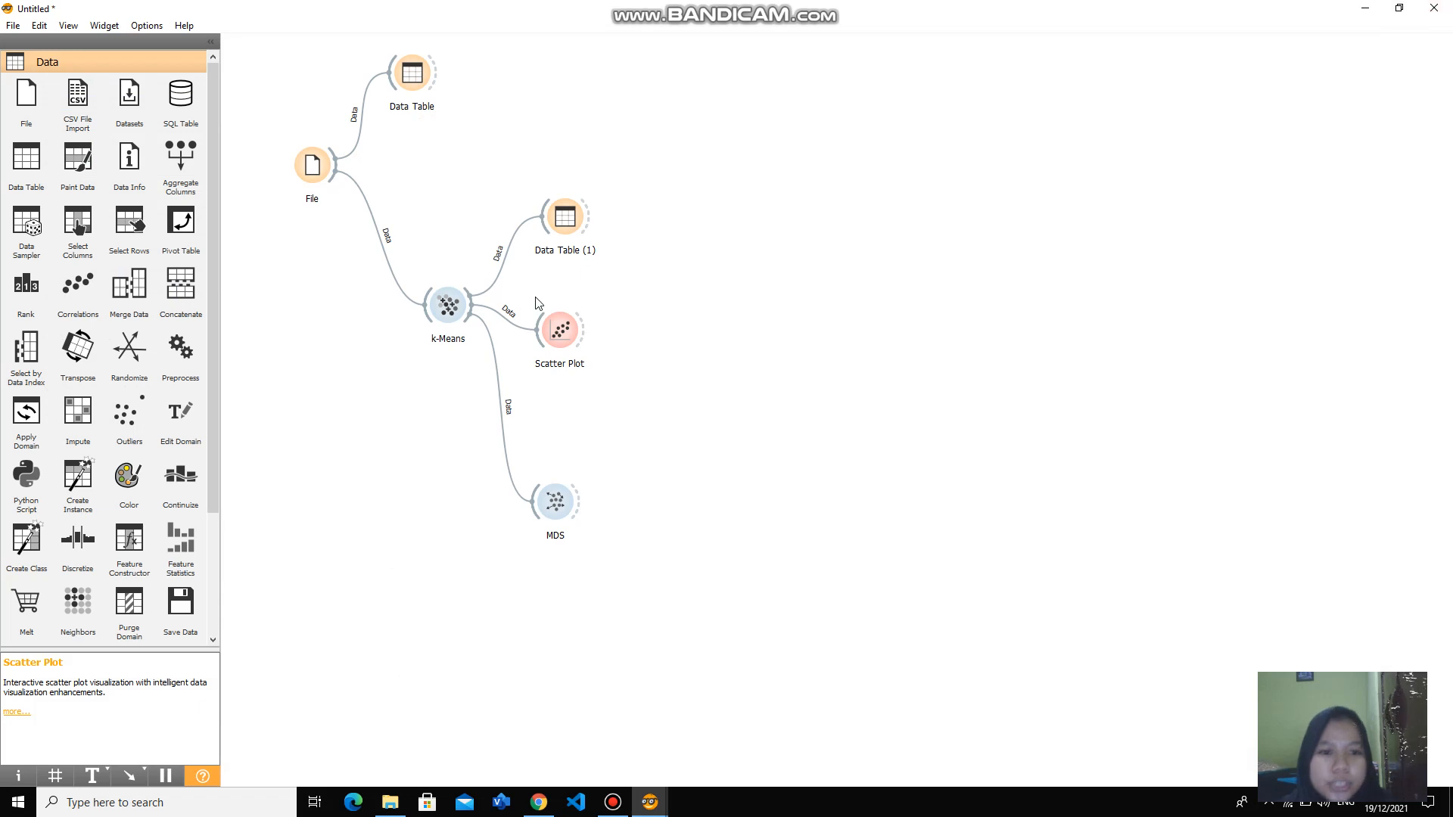
- Add a Box Plot widget linked to the k-Means output, open it, and reposition its window
drag(467, 327, 487, 586)
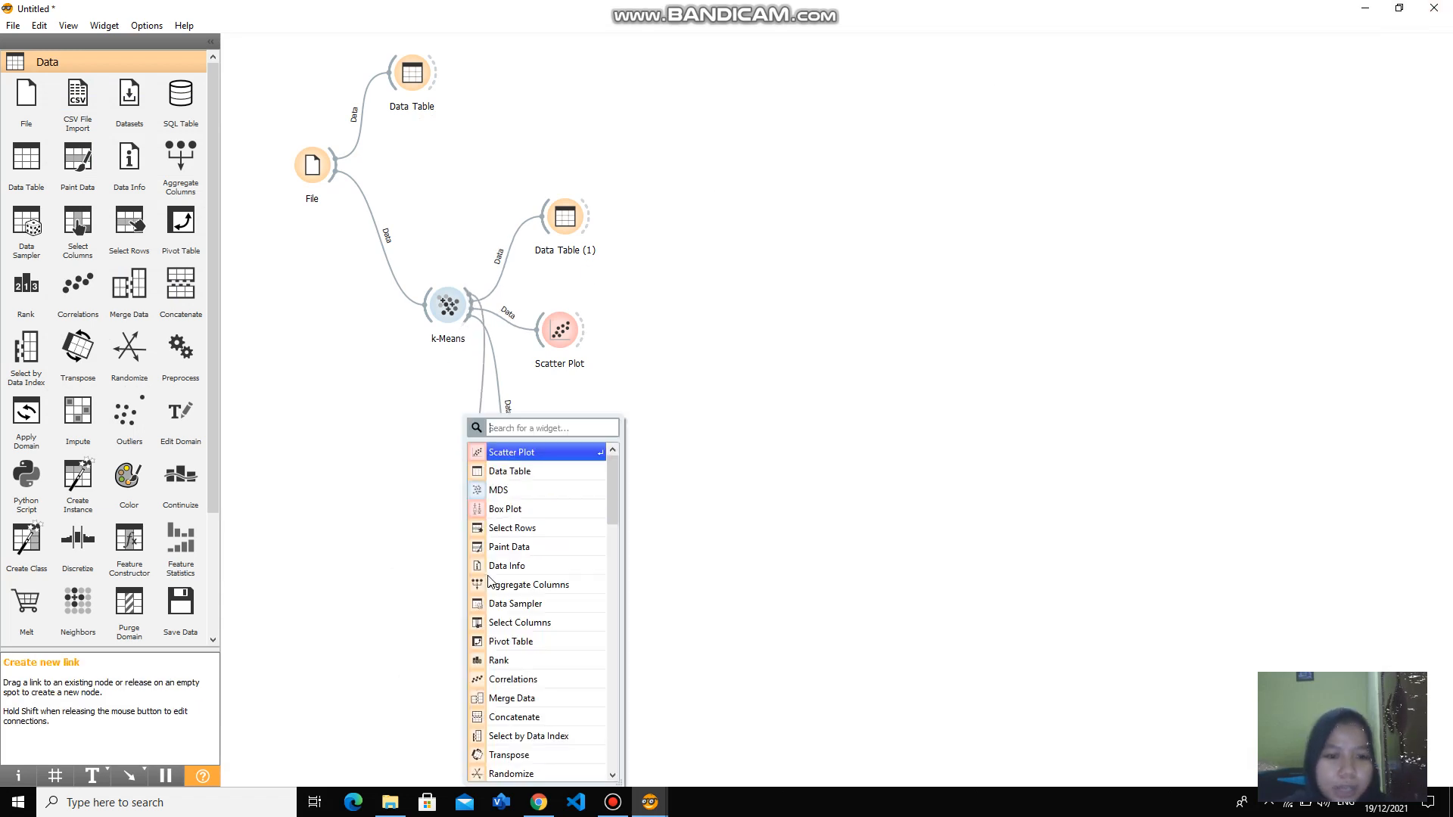
click(526, 510)
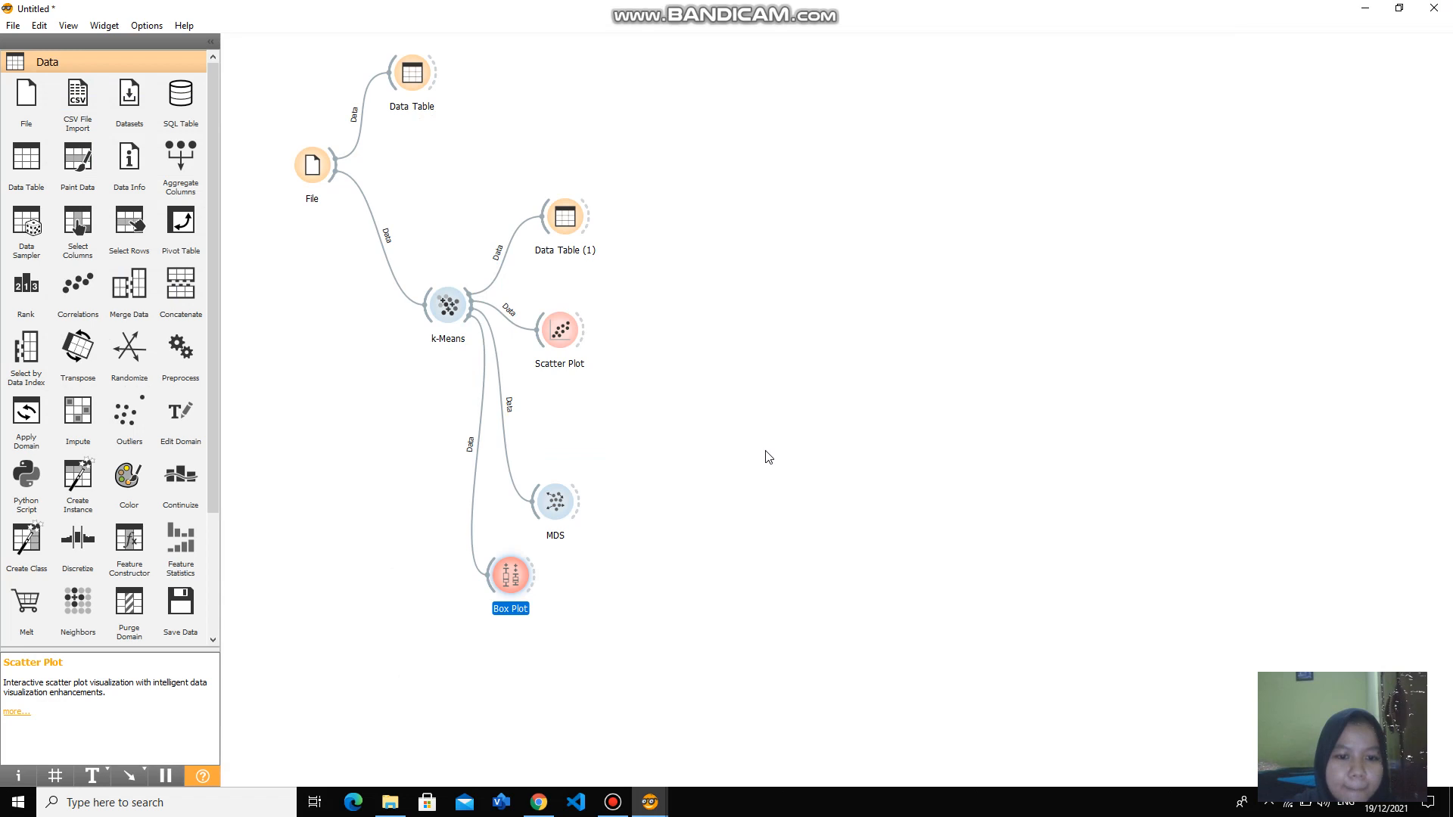
double_click(514, 577)
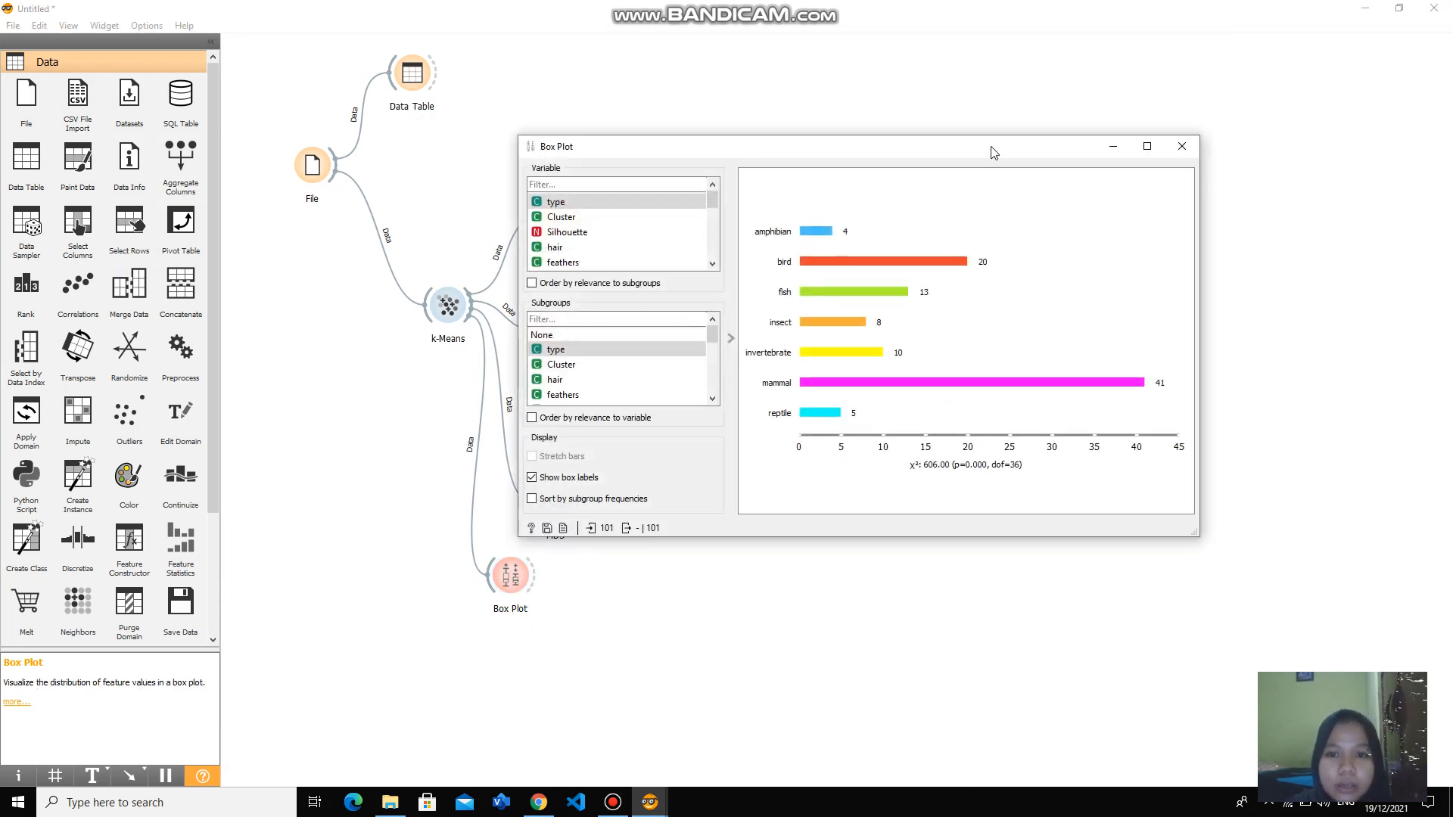
drag(992, 149, 911, 126)
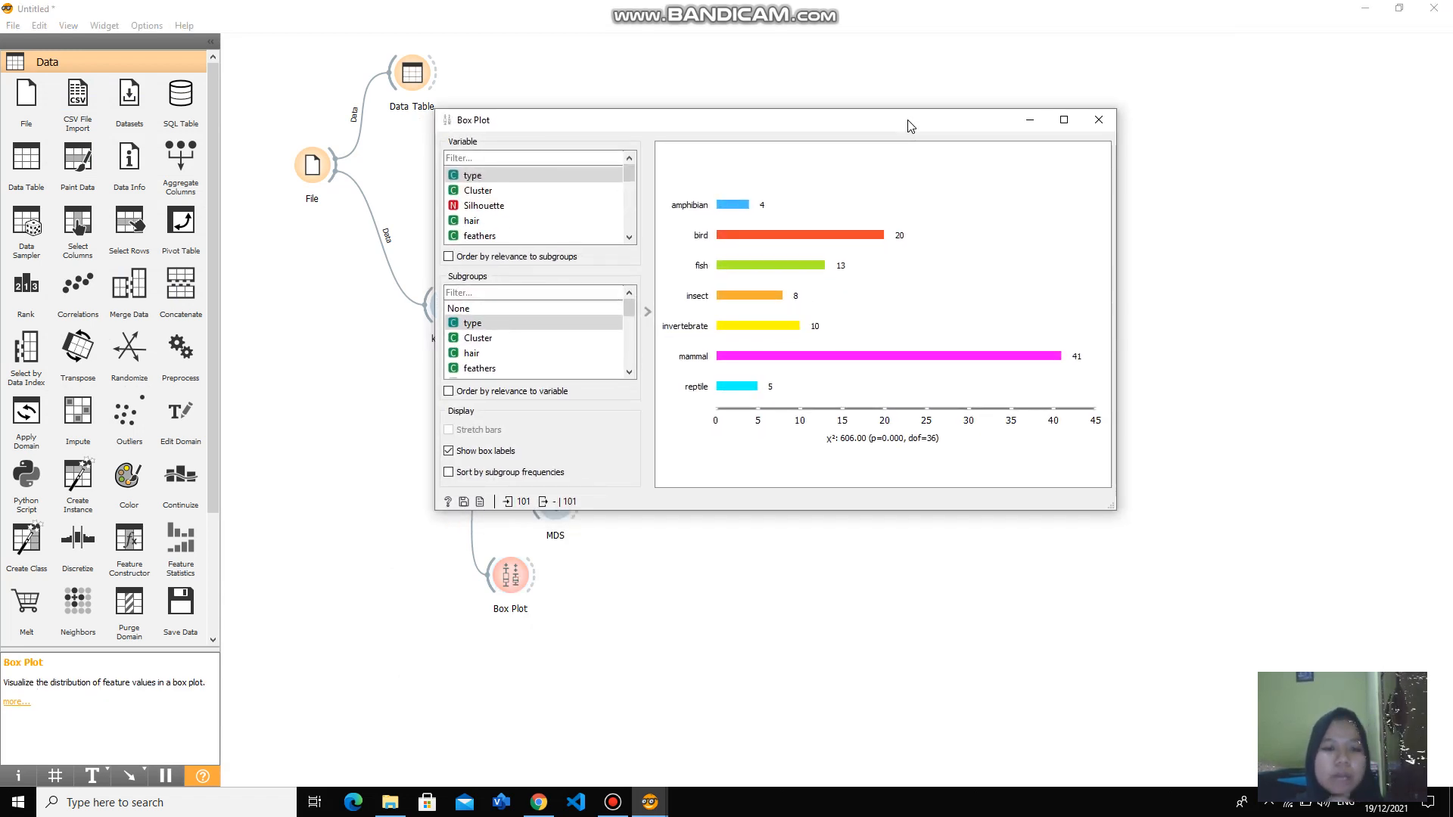
- Compare the box plot's distributions using Cluster and type as both variable and subgroups, ending with type for both, and close it
click(465, 342)
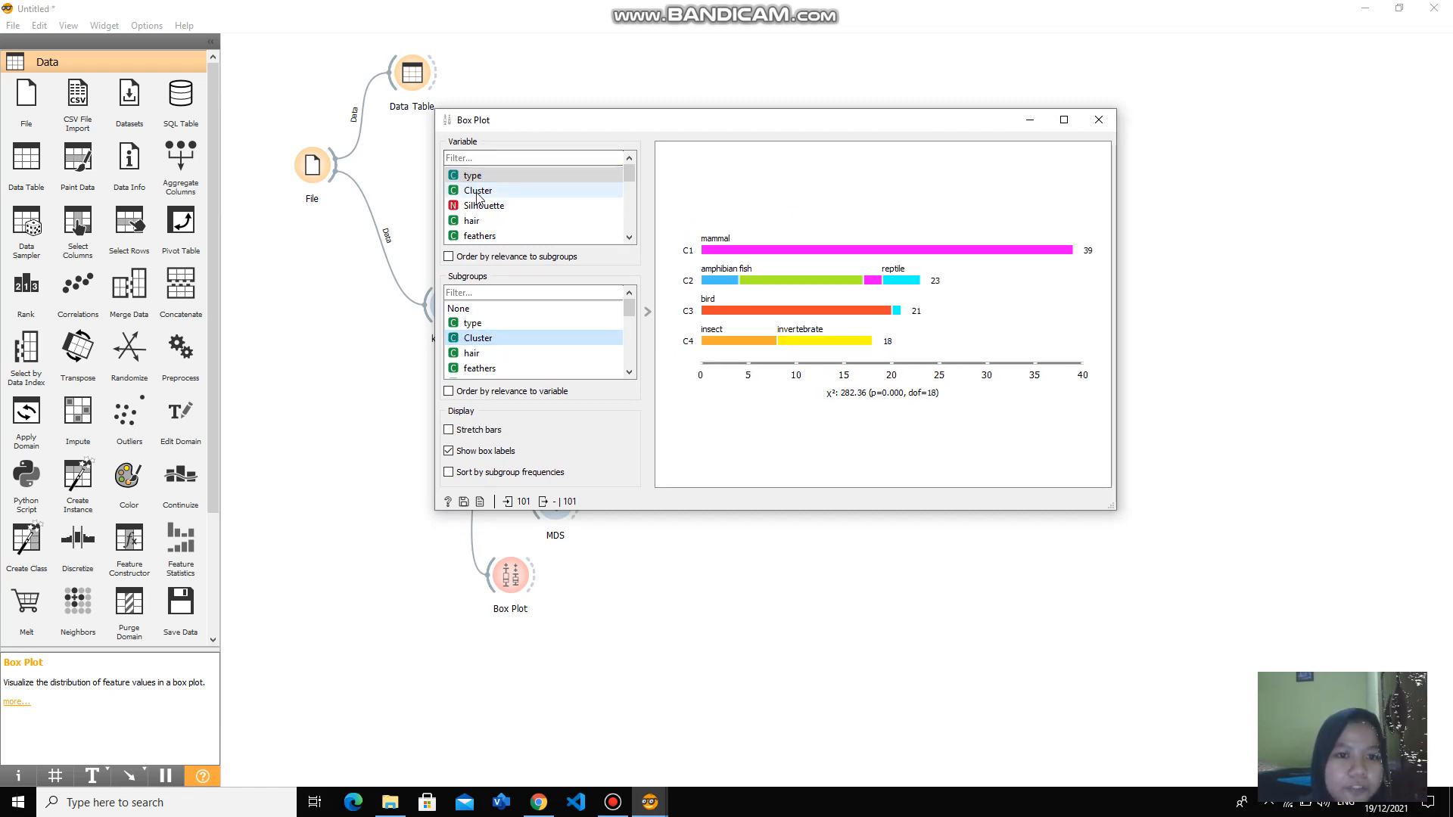
click(478, 193)
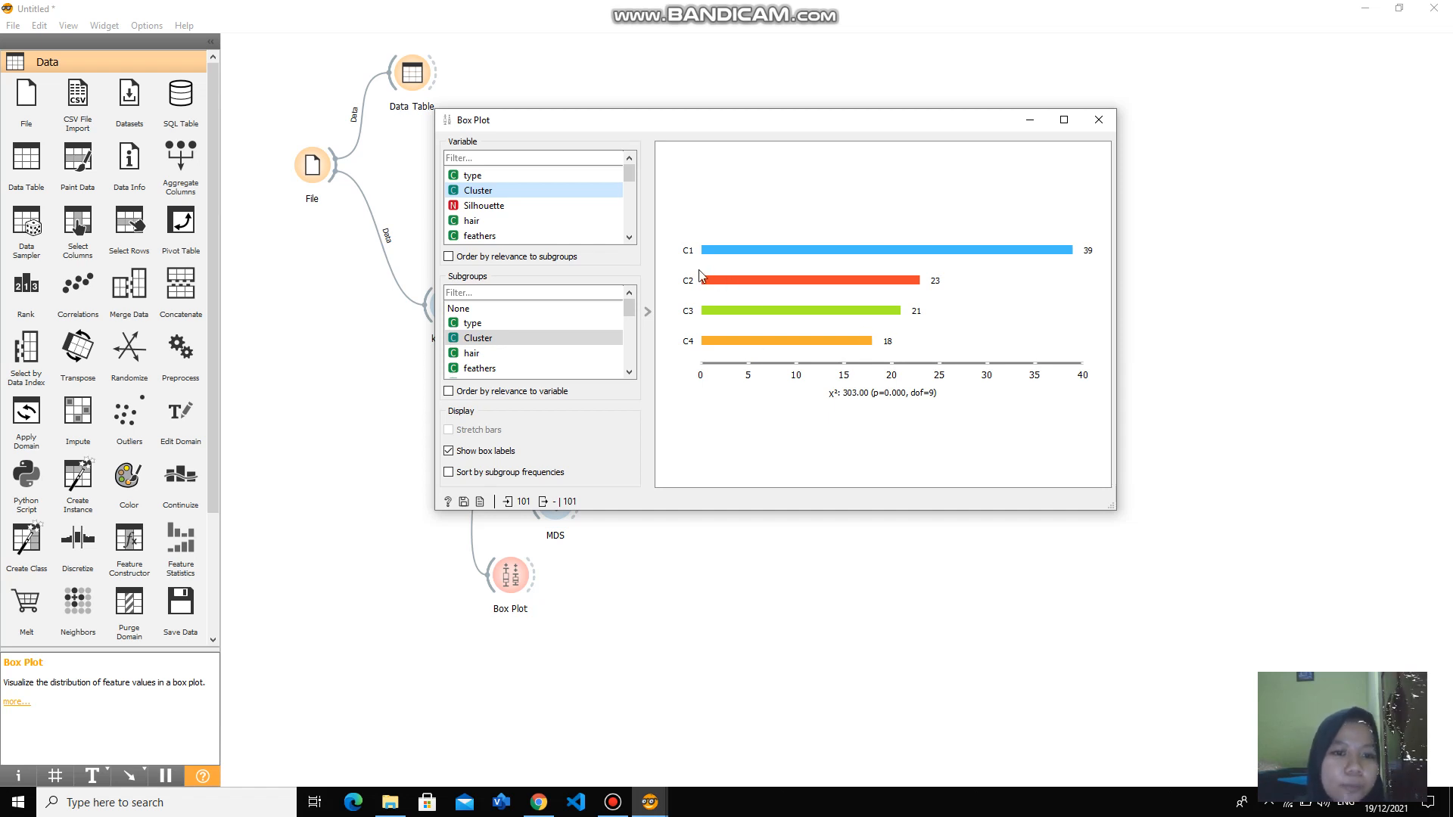
click(499, 325)
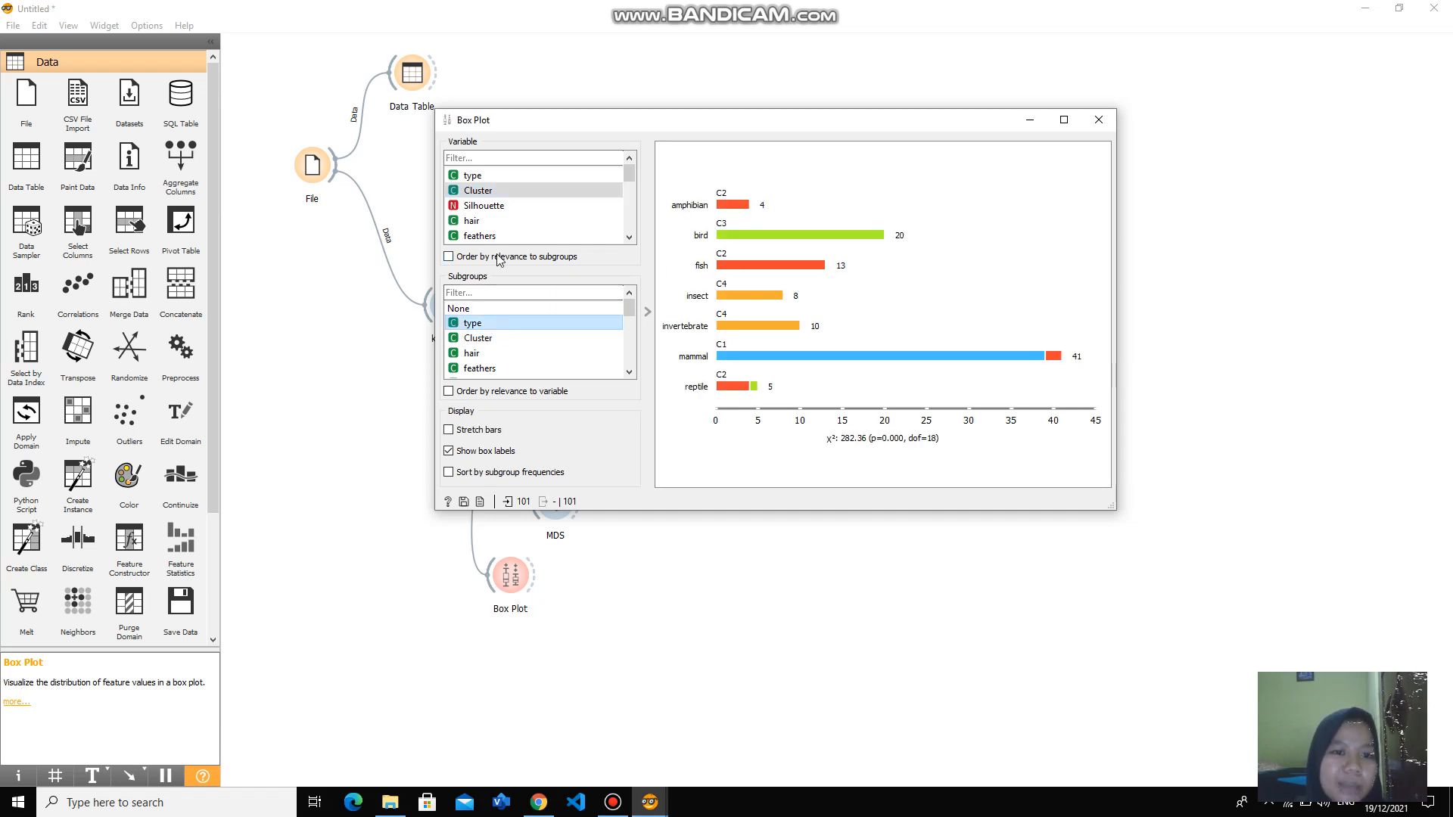
click(499, 179)
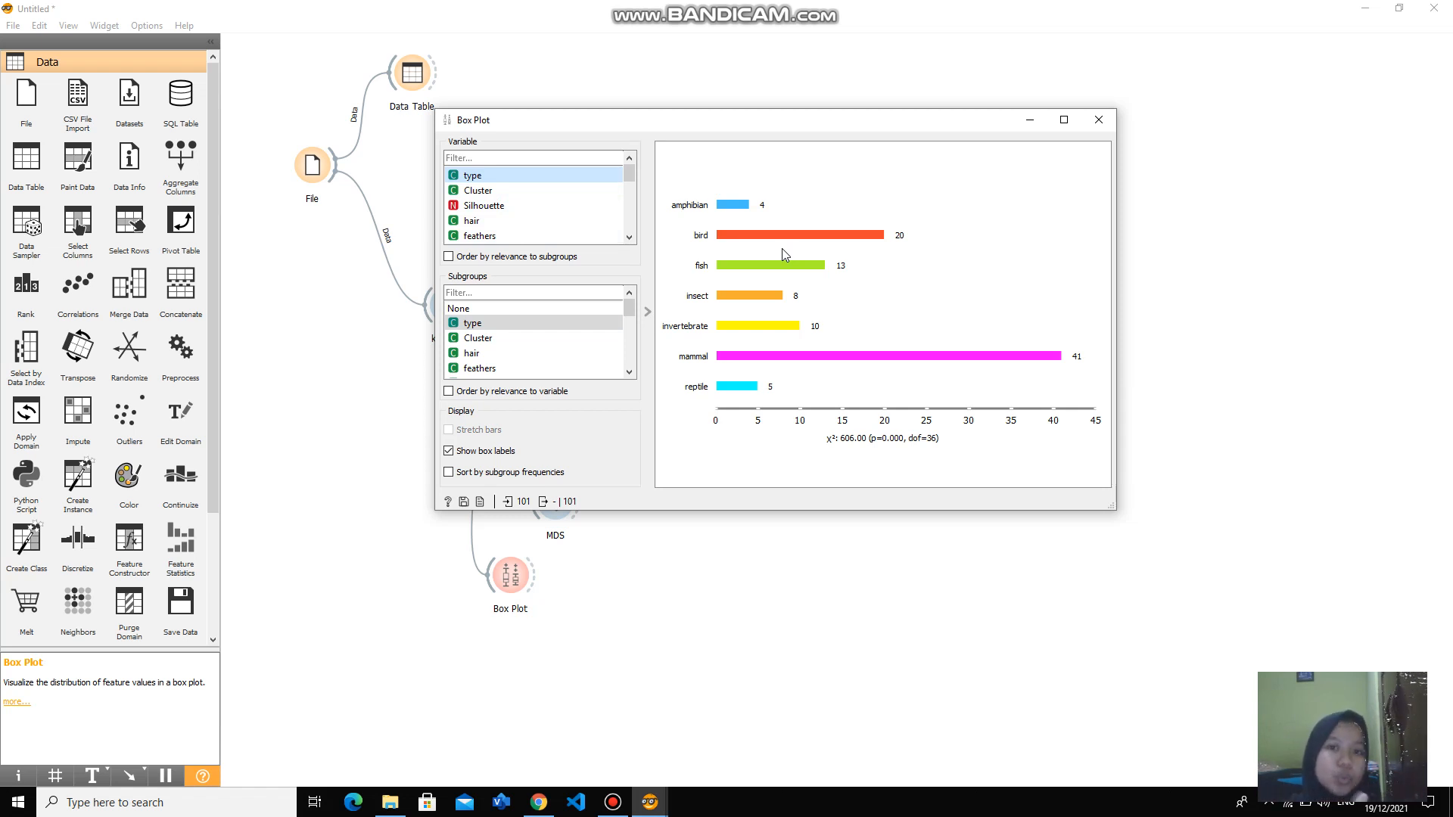
click(1100, 121)
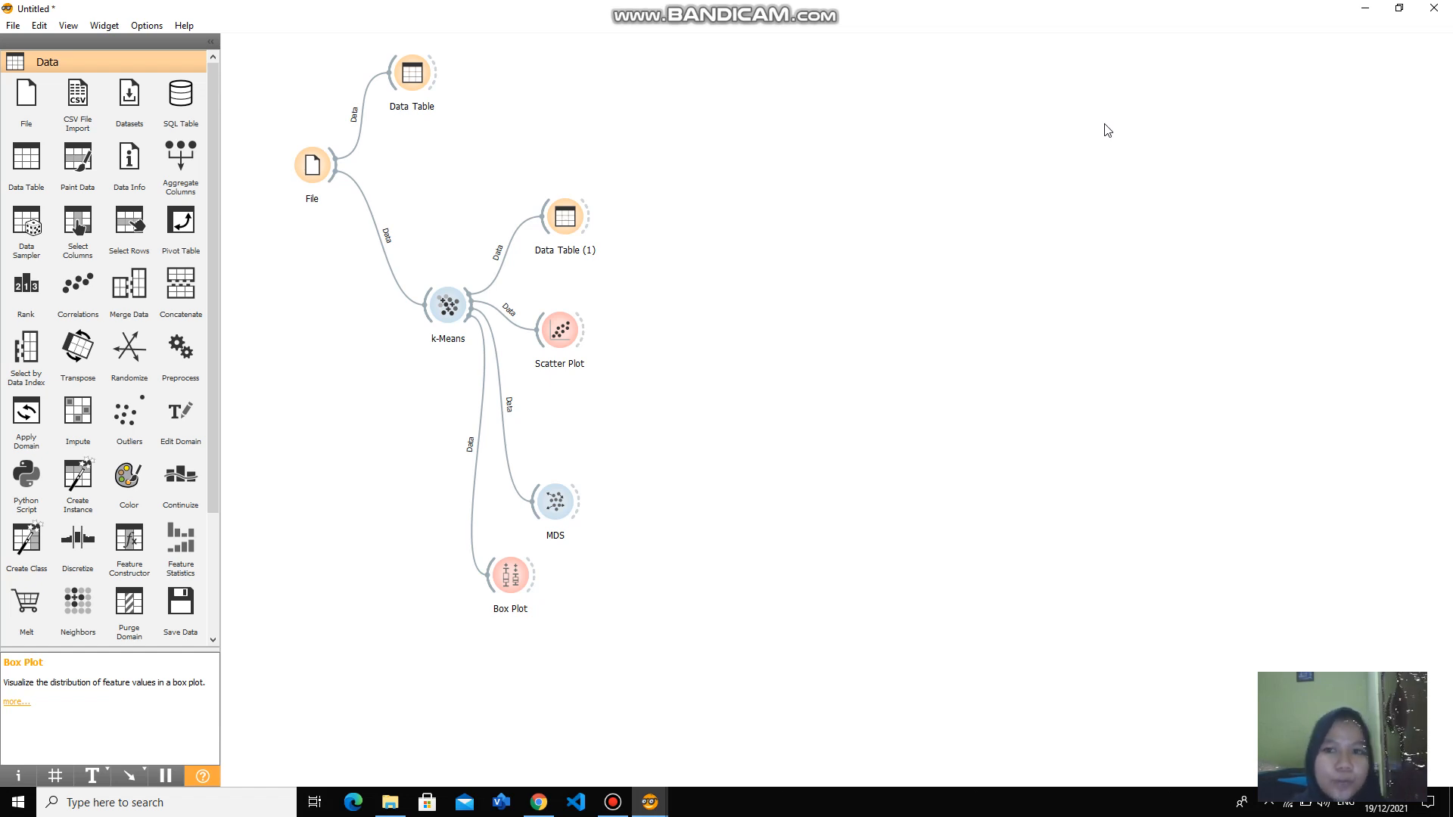
click(610, 804)
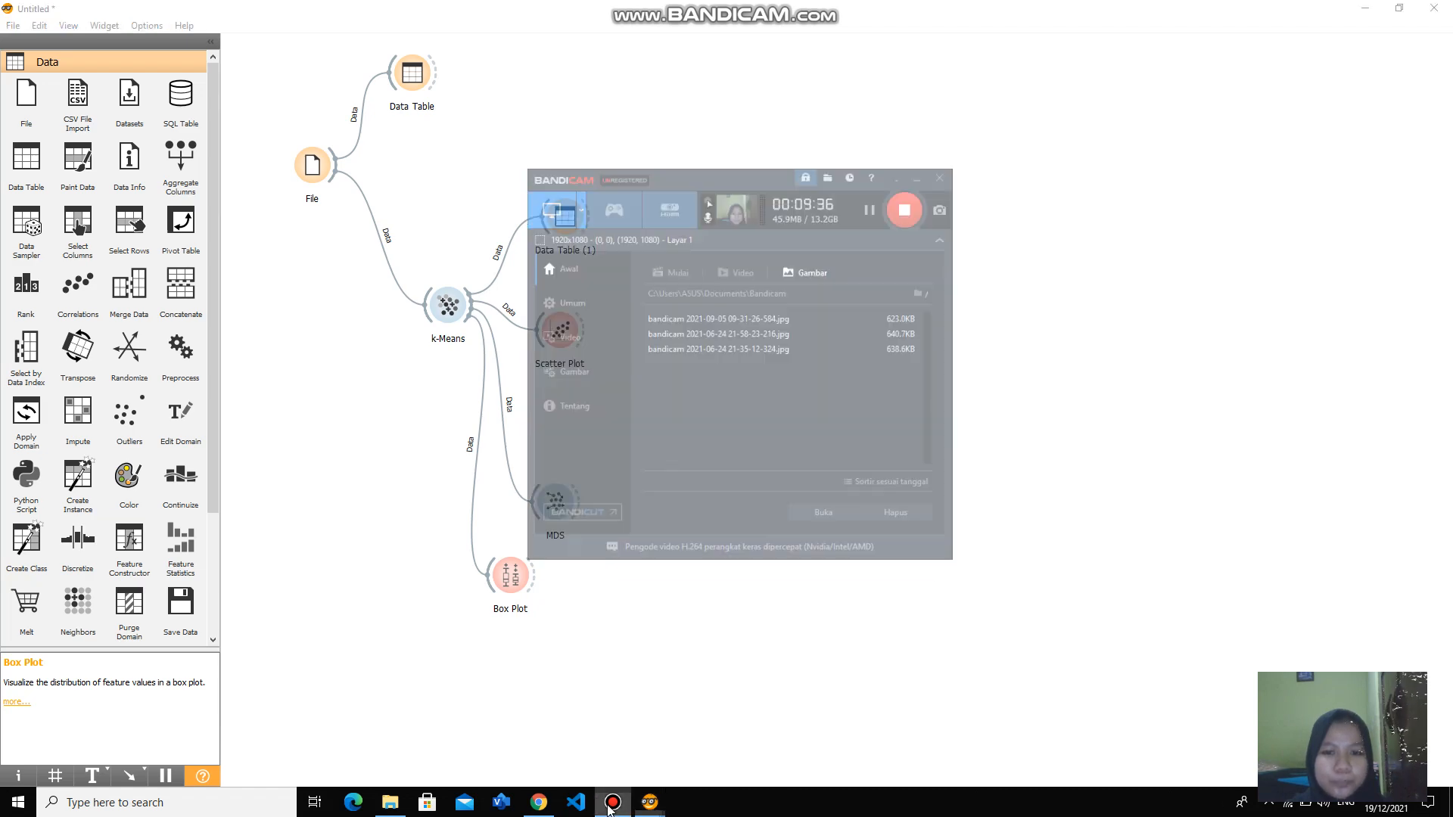